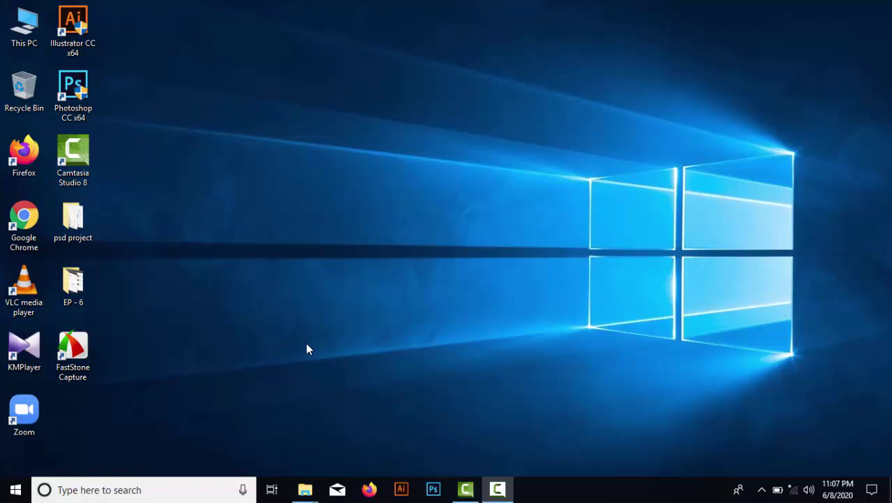
Open Google Chrome from the desktop and go to google.com.
left_click(26, 225)
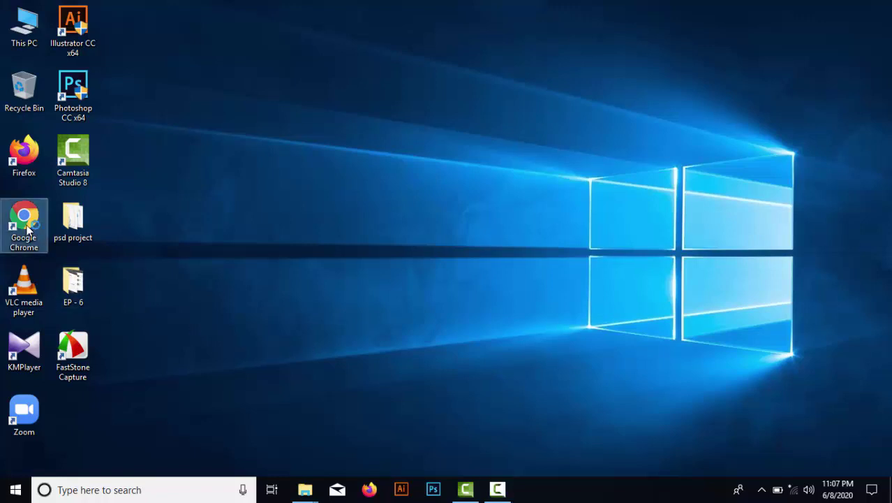
double_click(26, 225)
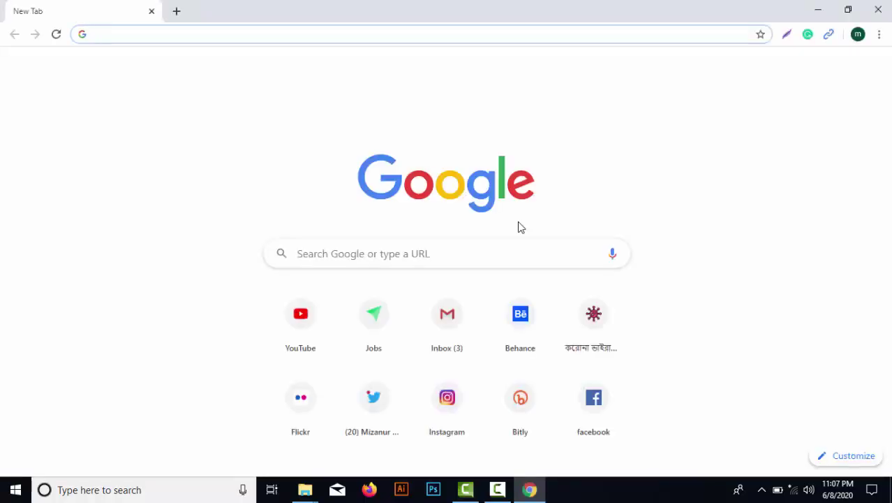
left_click(429, 29)
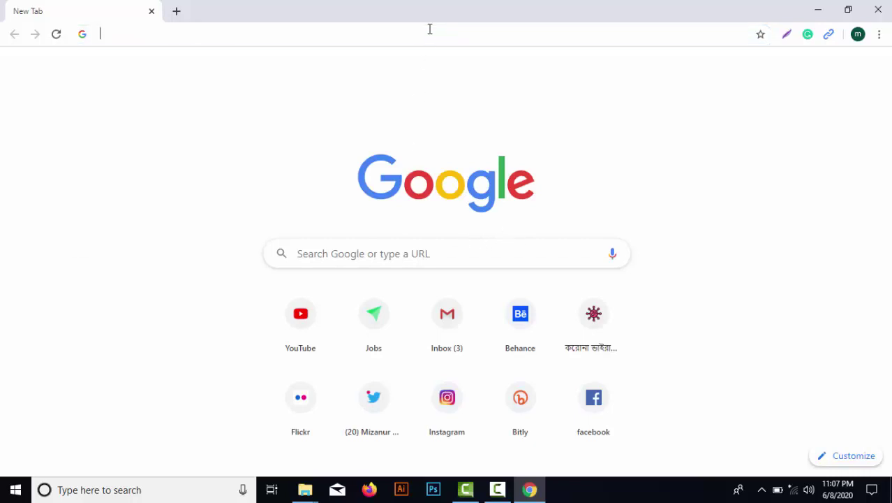
type("google.com")
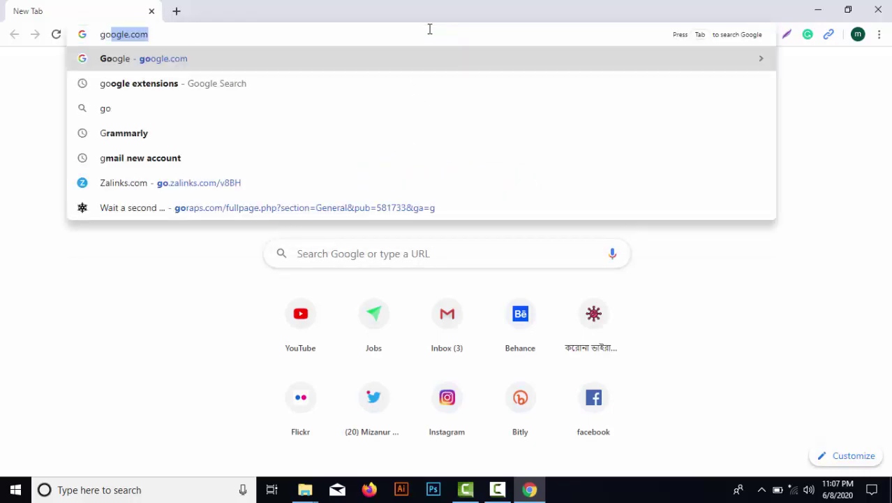
key("Return")
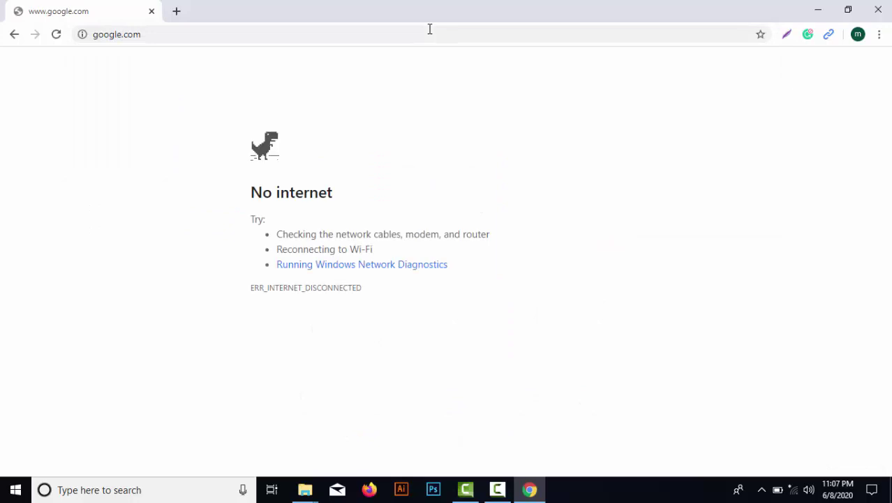
Connect the computer to the first secured SuperNet Wi-Fi network in the list and reload google.com.
left_click(791, 490)
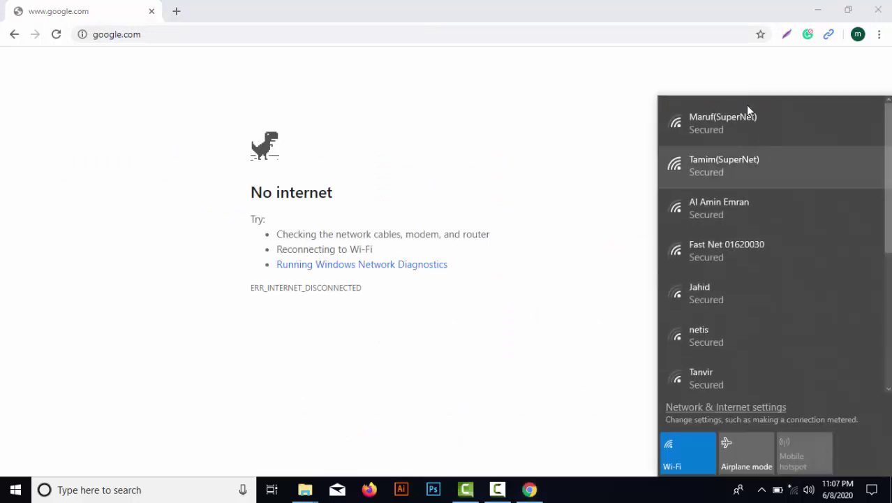
left_click(748, 120)
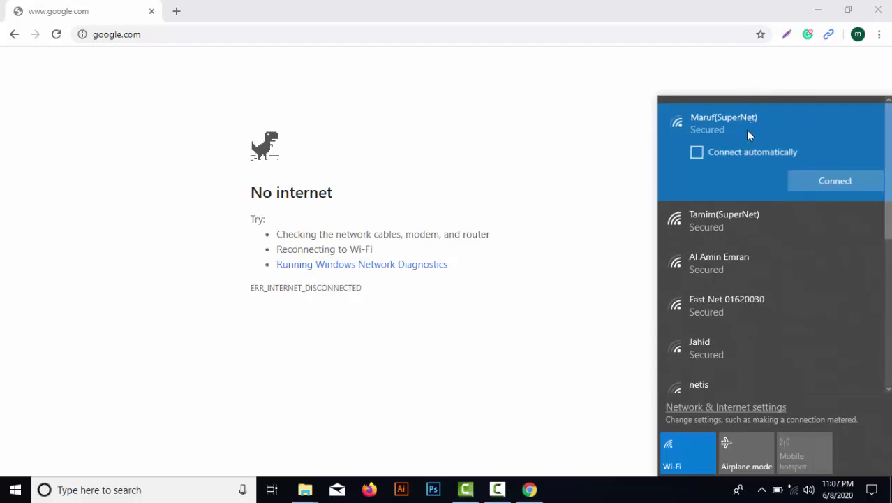
left_click(827, 180)
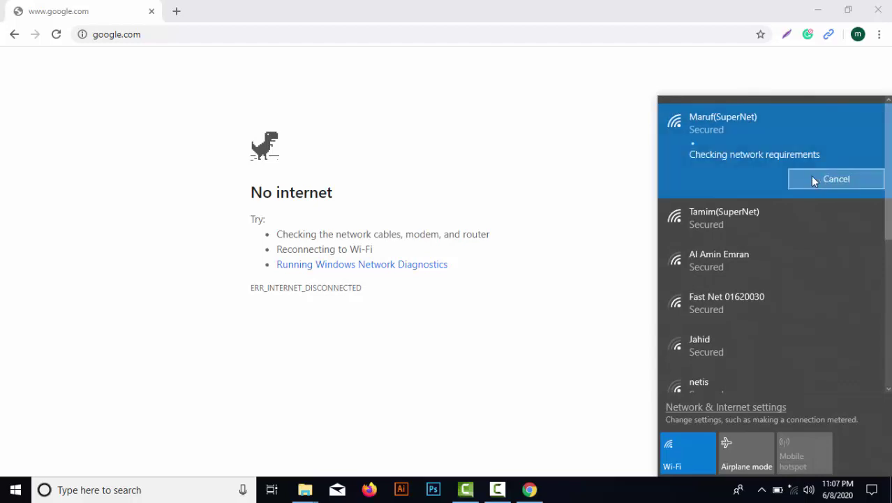
left_click(398, 38)
key("Return")
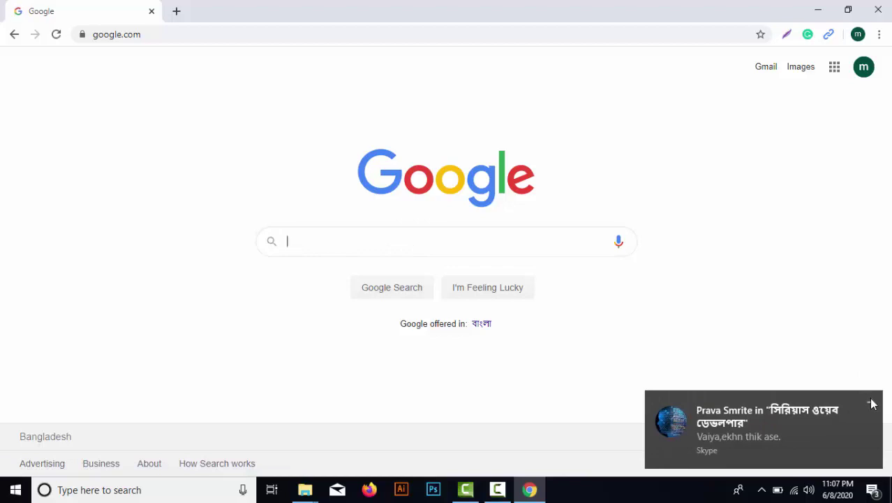
Dismiss the incoming Skype notifications and close the Google search suggestions.
left_click(869, 399)
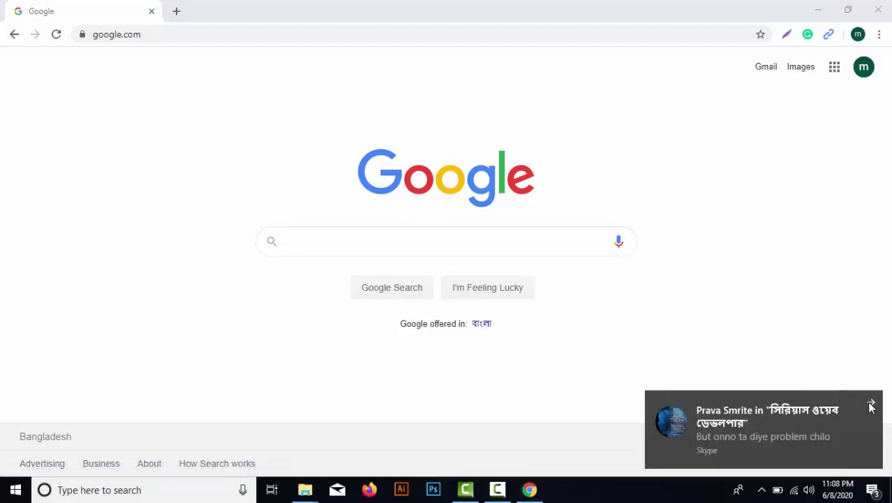
left_click(870, 403)
left_click(442, 240)
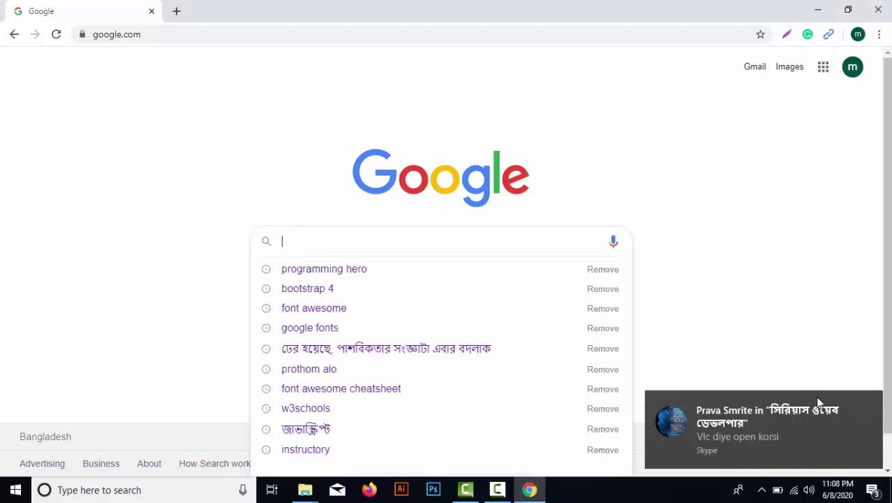
left_click(871, 404)
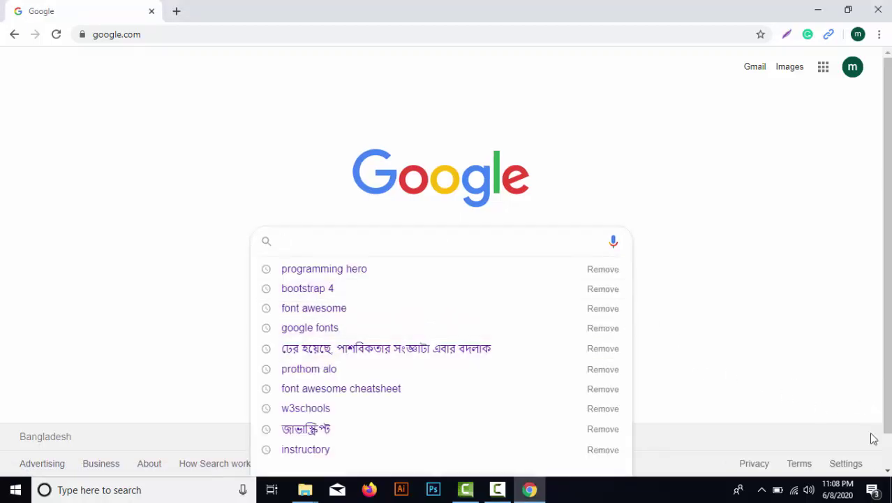
key("Escape")
left_click(340, 249)
left_click(299, 183)
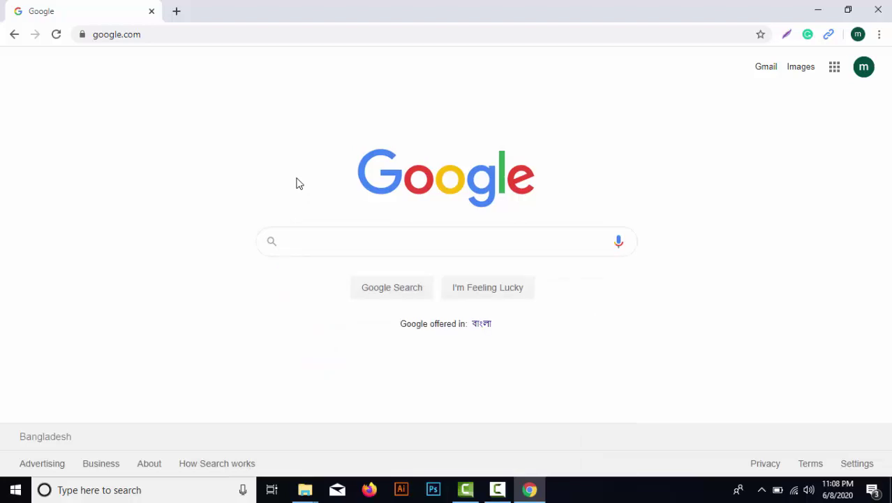
Search Google for "vs code download" and open the official Visual Studio Code download page.
left_click(325, 249)
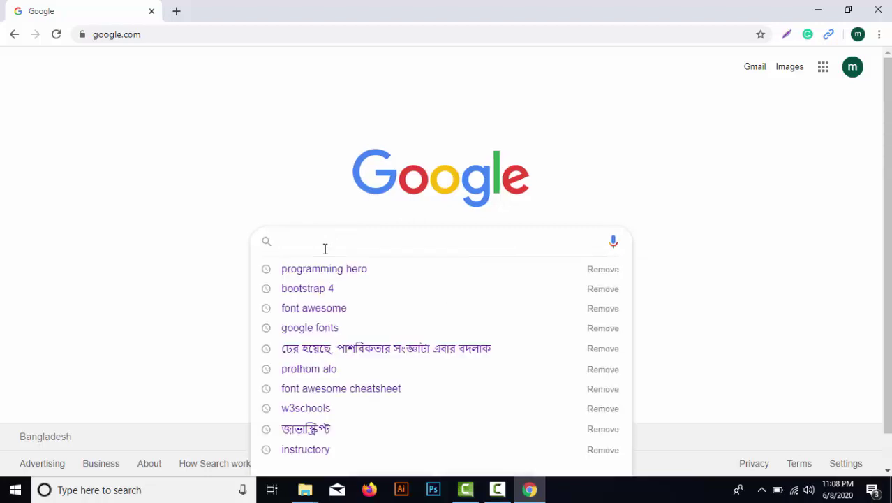
type("vs")
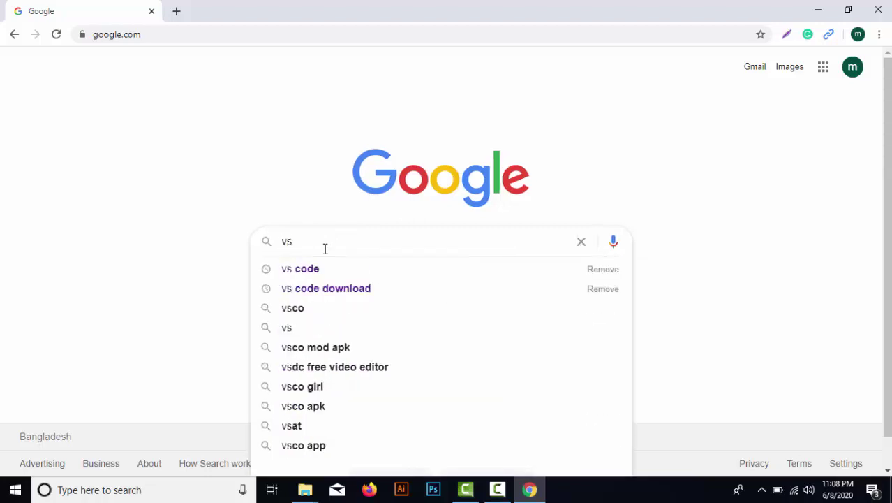
left_click(329, 288)
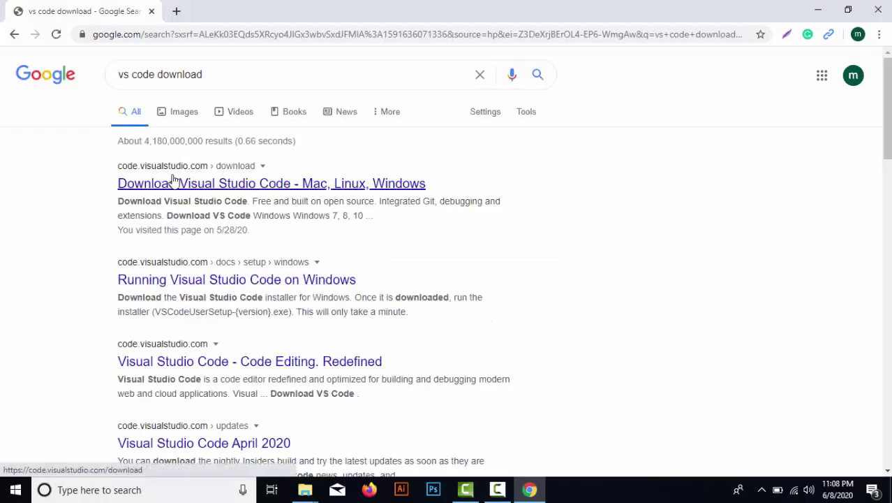
left_click(178, 194)
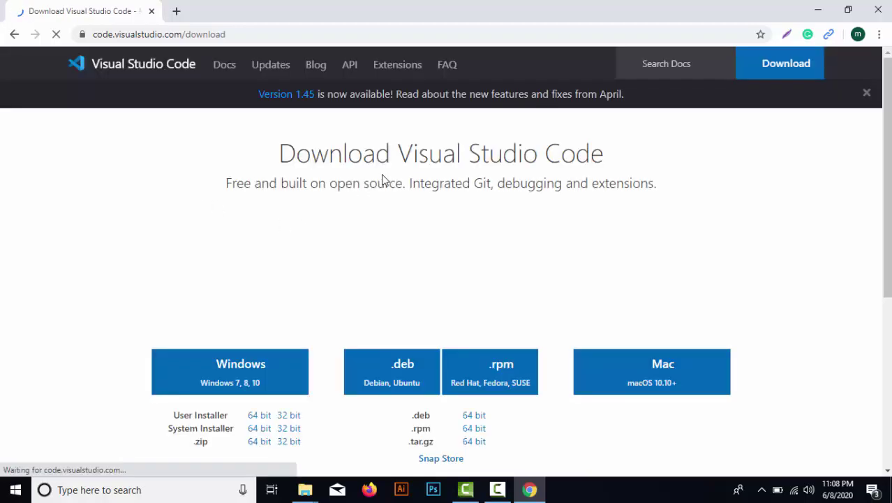
Start downloading the Visual Studio Code installer for Windows, cancel the download and close the downloads page.
scroll(363, 231, "down", 2)
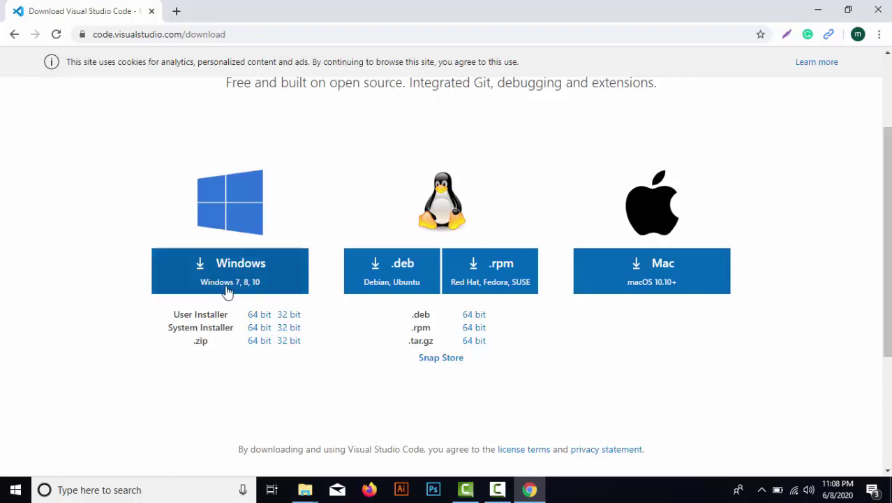
left_click(250, 271)
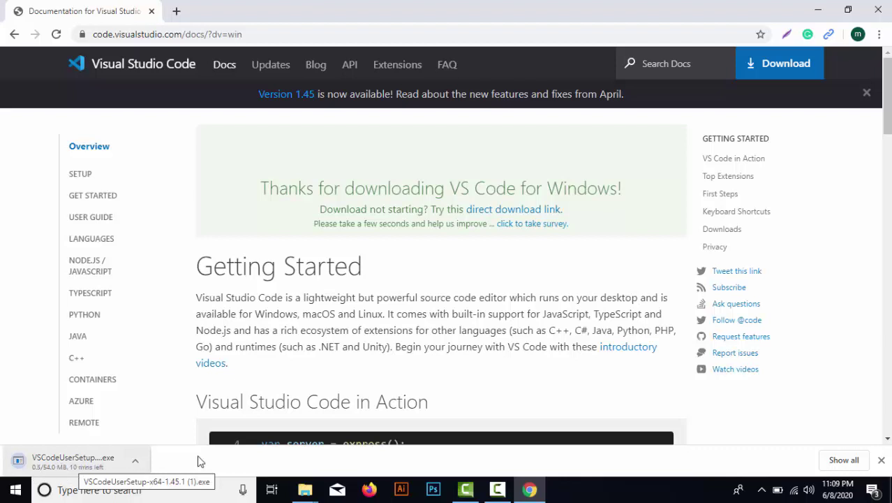
left_click(838, 459)
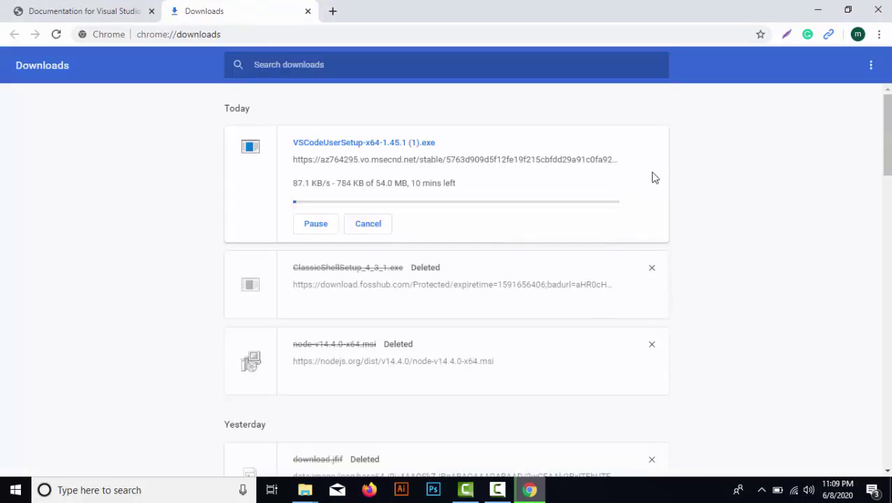
left_click(377, 227)
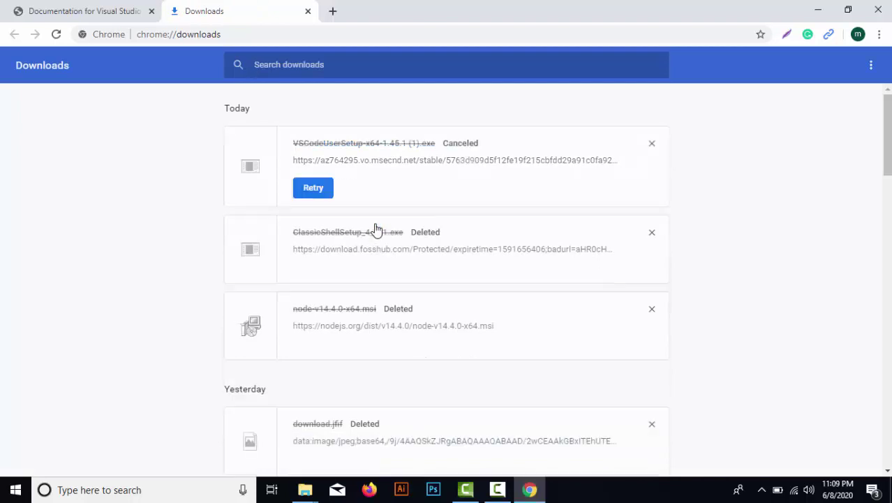
left_click(308, 11)
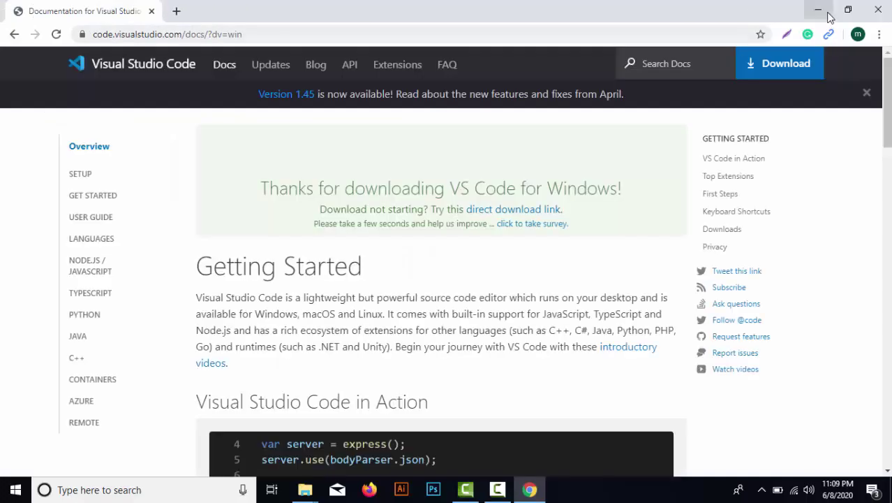
Minimize Chrome, open the Downloads folder in File Explorer and move its window aside.
left_click(820, 11)
double_click(24, 27)
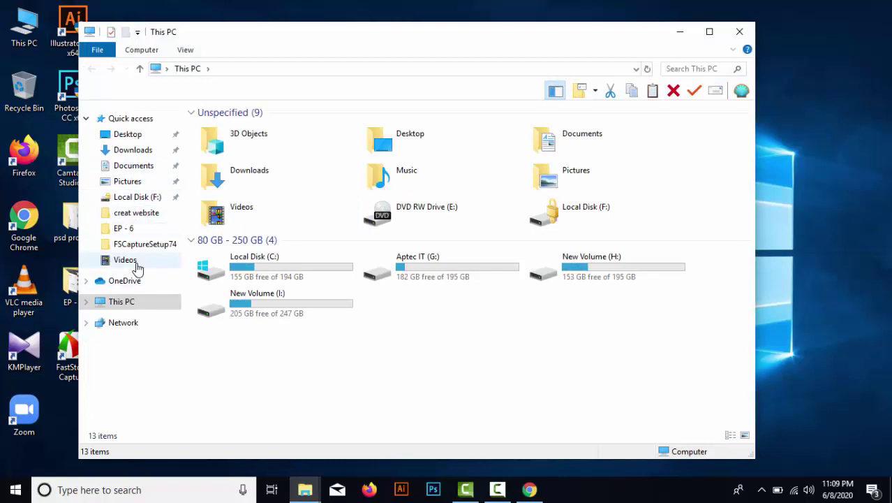
left_click(131, 157)
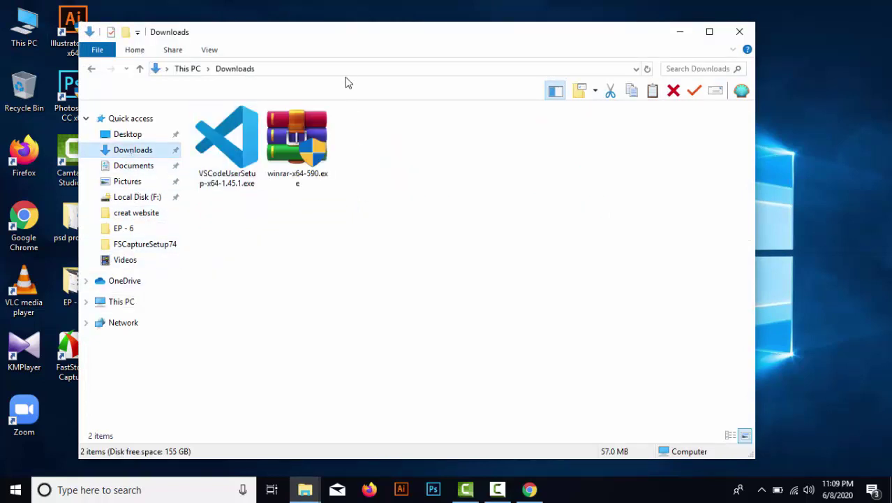
left_click_drag(353, 43, 536, 45)
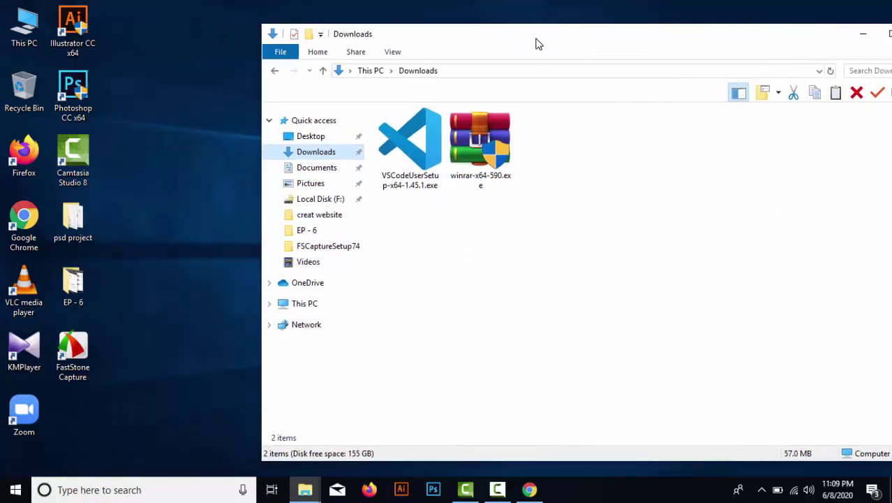
left_click(440, 187)
left_click(459, 268)
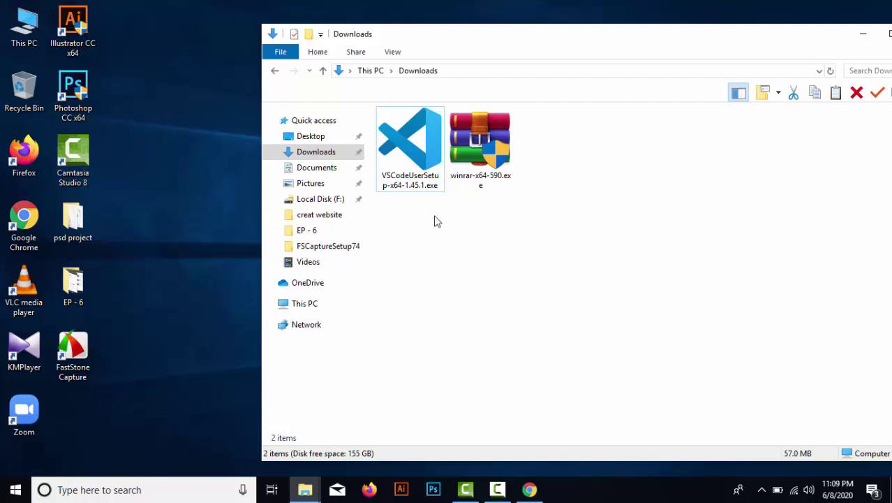
left_click(427, 183)
left_click(454, 233)
left_click(427, 188)
left_click(580, 215)
left_click_drag(577, 41, 474, 46)
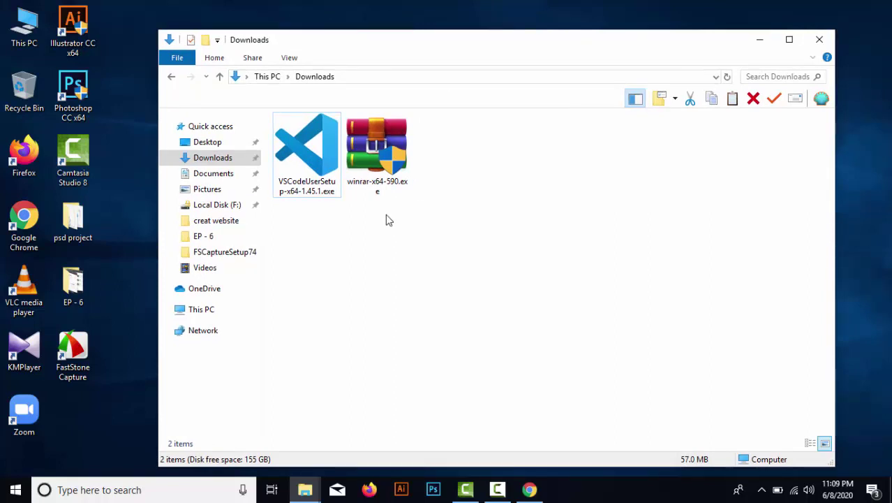
left_click(395, 167)
left_click(470, 199)
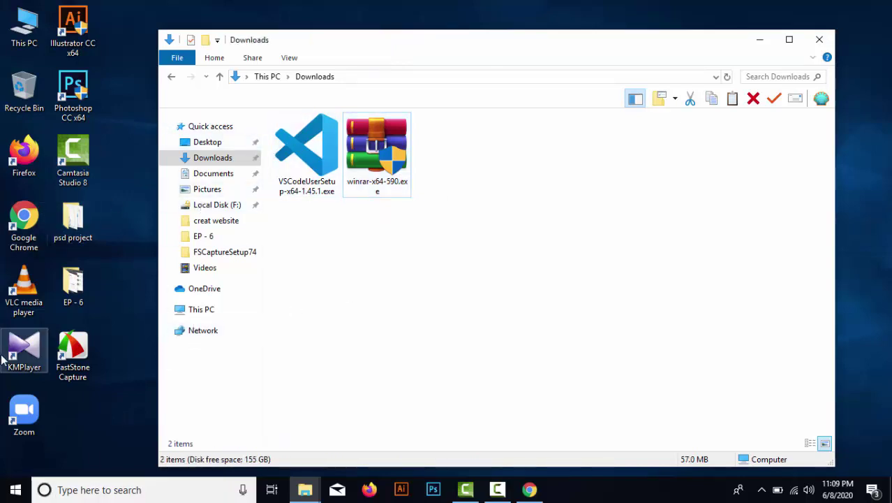
Run VSCodeUserSetup-x64-1.45.1.exe from the Downloads folder and accept the license agreement.
left_click(307, 150)
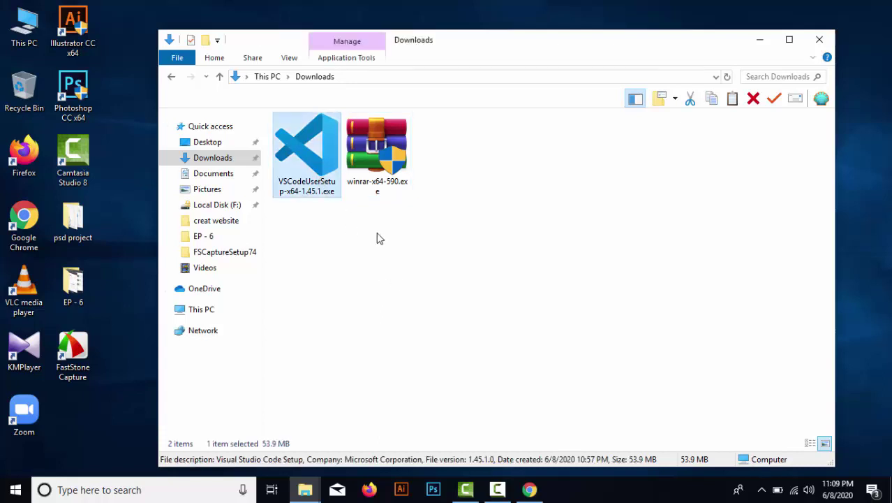
double_click(319, 153)
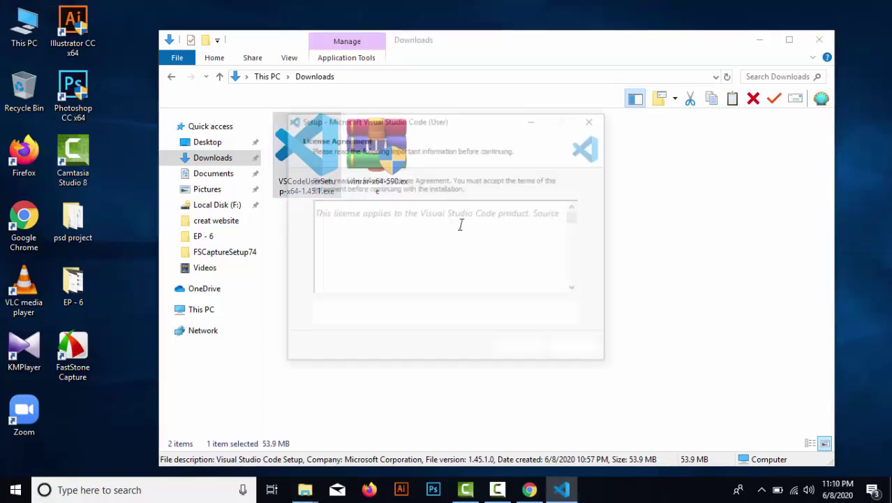
left_click(345, 309)
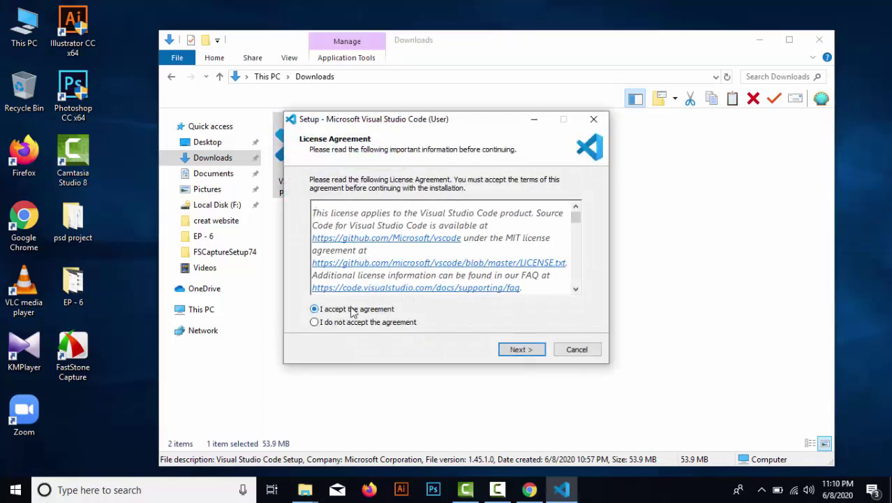
left_click(521, 351)
Install Visual Studio Code with the default location, Start Menu folder and Add to PATH task, and close the Downloads window.
left_click(521, 350)
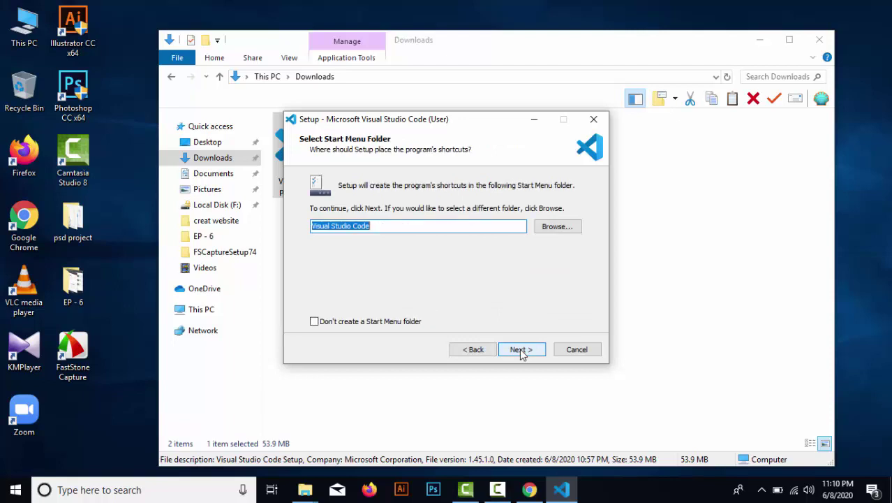
left_click(521, 349)
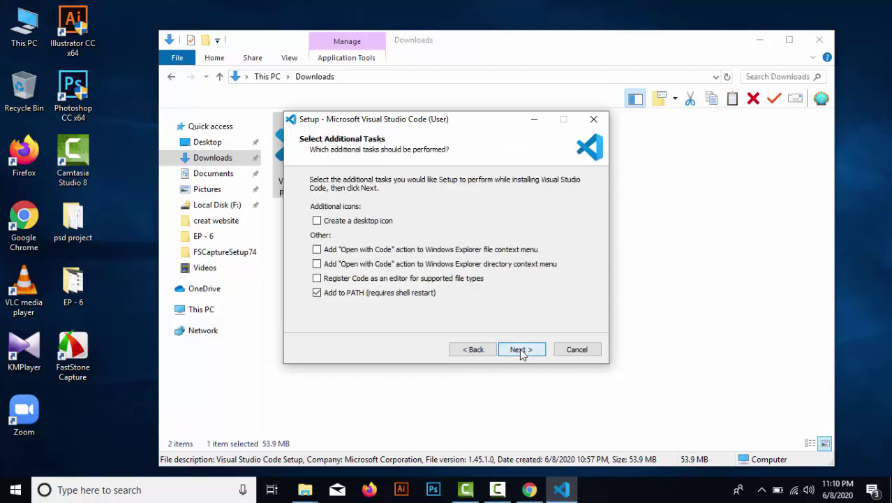
left_click(521, 349)
left_click(521, 350)
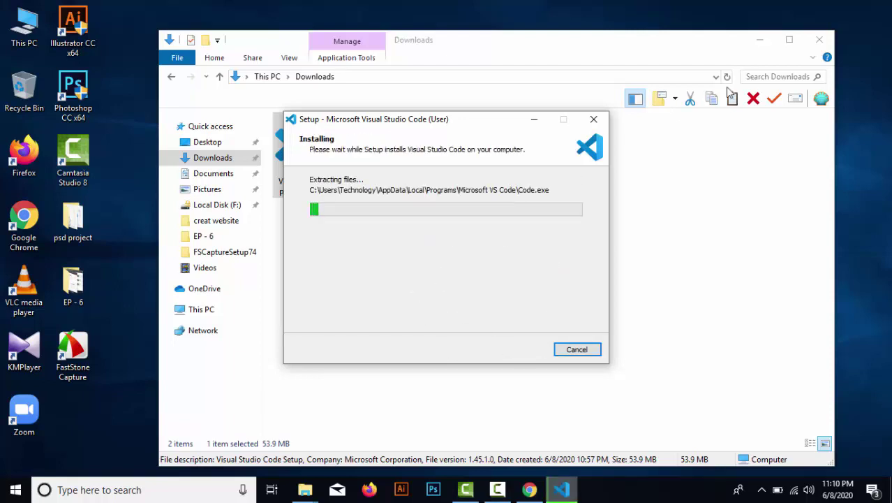
left_click(819, 40)
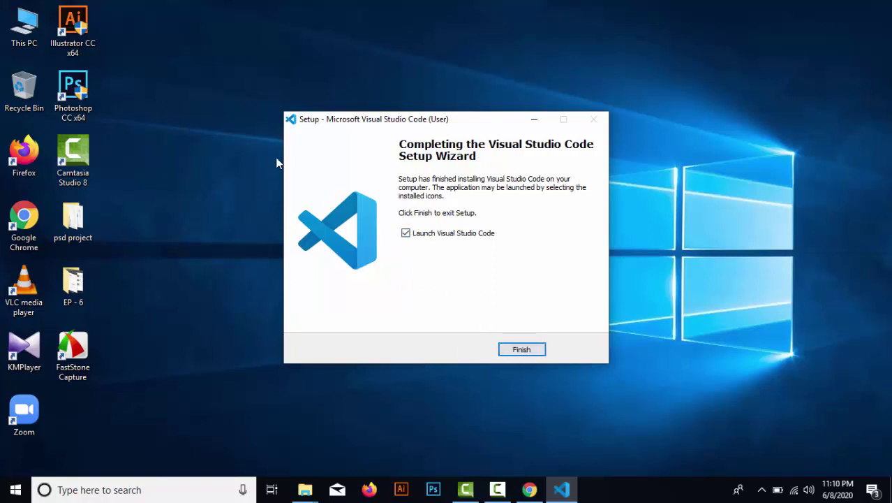
Finish the Visual Studio Code setup with launching the program switched off, and refresh the desktop.
left_click(407, 235)
left_click(507, 349)
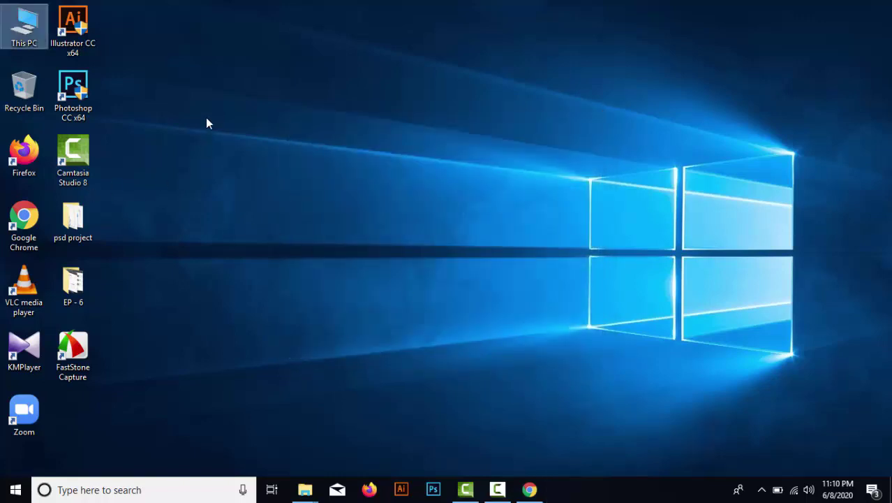
right_click(206, 118)
left_click(244, 158)
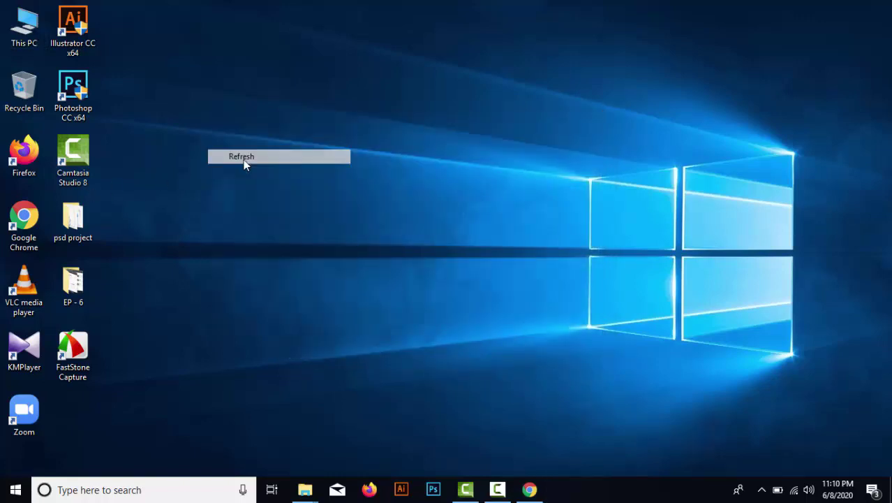
Locate Visual Studio Code among the installed programs in the Start menu and choose its shortcut.
left_click(4, 492)
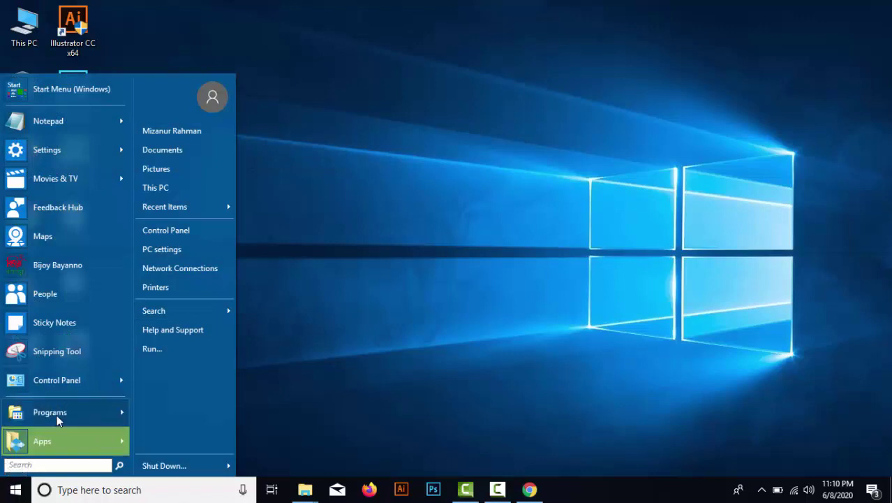
mouse_move(57, 418)
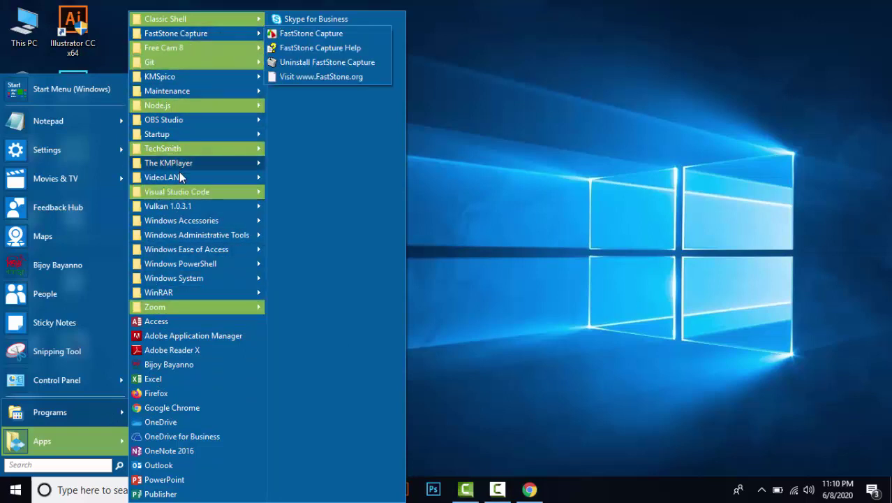
mouse_move(167, 280)
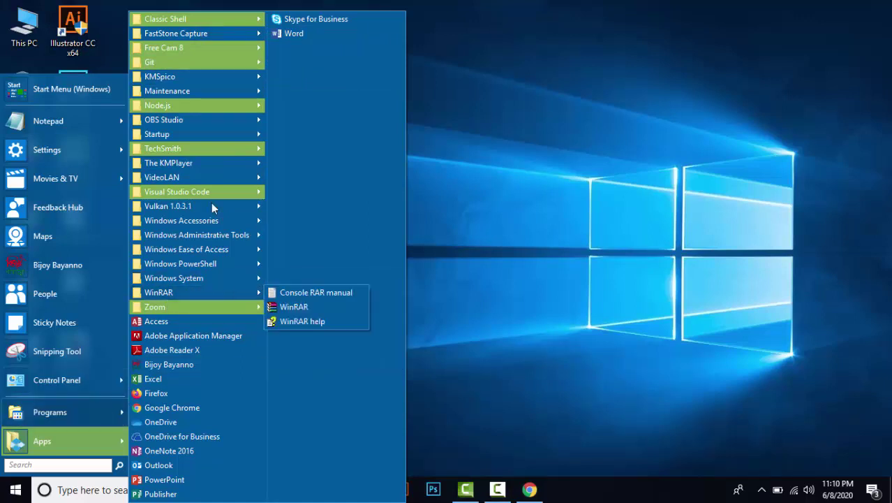
mouse_move(218, 190)
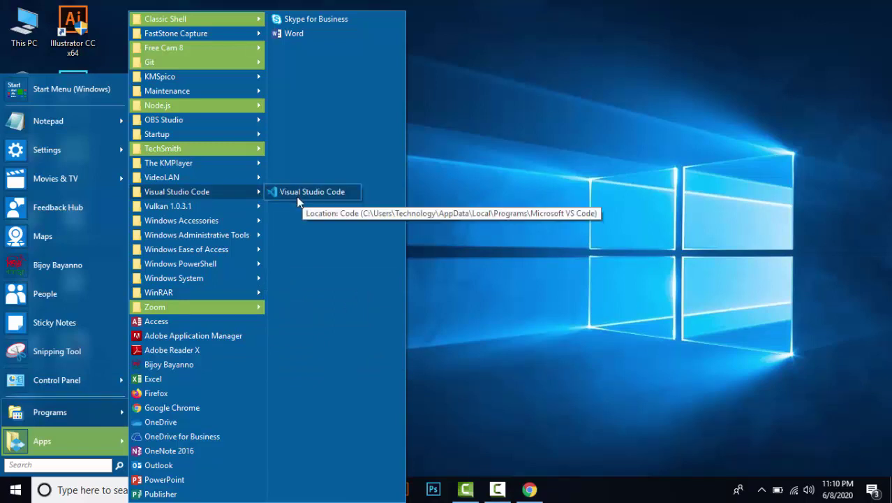
left_click(307, 193)
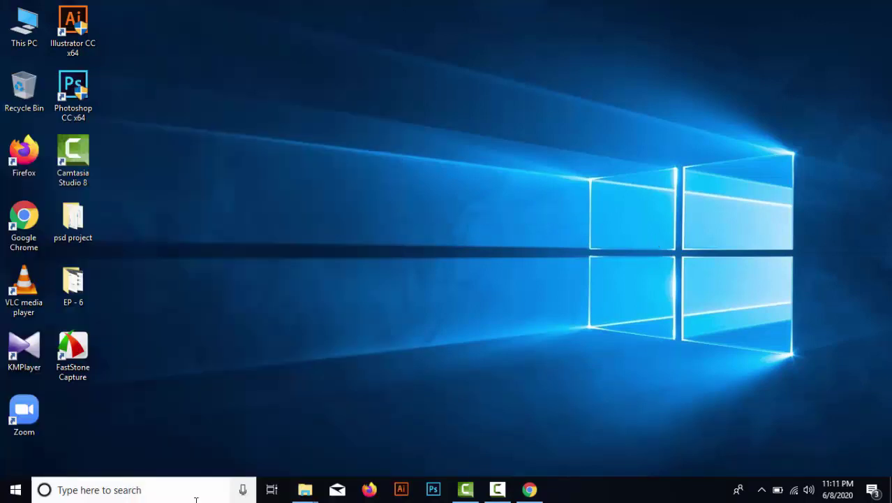
Search Windows for "vs", open Visual Studio Code, close the index.html and style.css files and exit the editor.
left_click(176, 492)
type("vs")
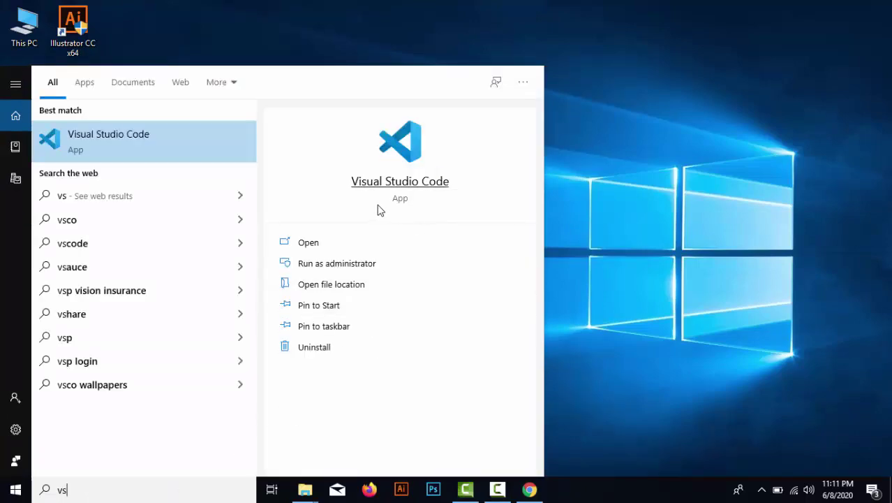
left_click(392, 186)
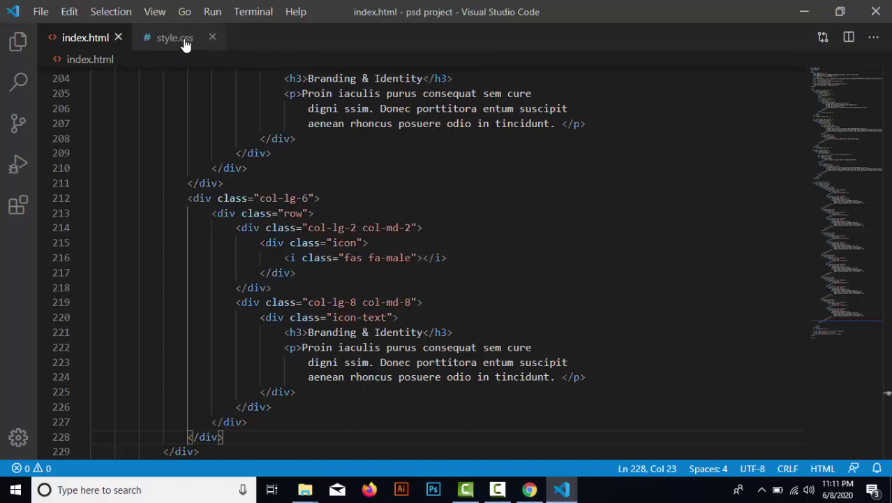
left_click(118, 38)
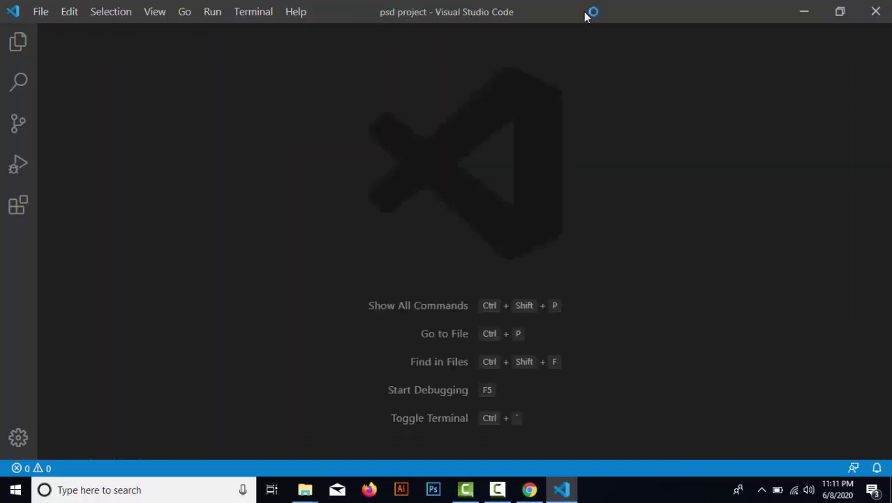
left_click(875, 13)
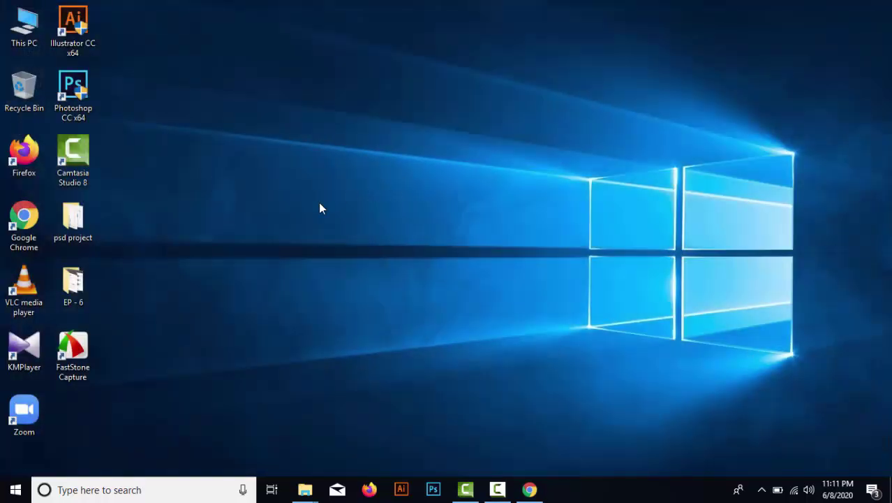
Reopen Visual Studio Code through a Windows search for "vs", close its Welcome page and exit the editor again.
left_click(66, 489)
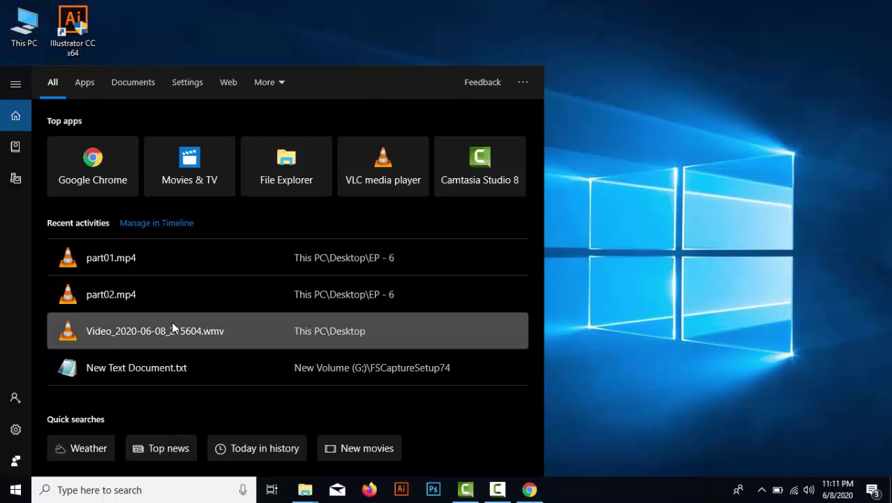
type("vs")
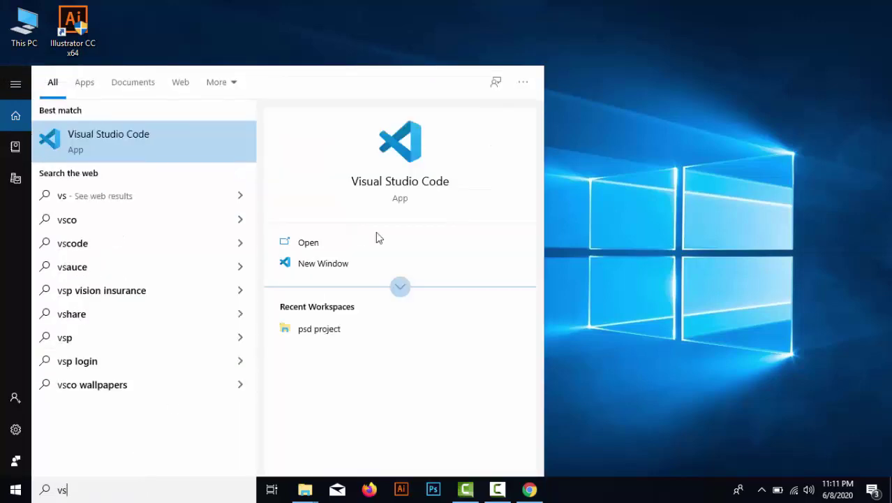
left_click(400, 181)
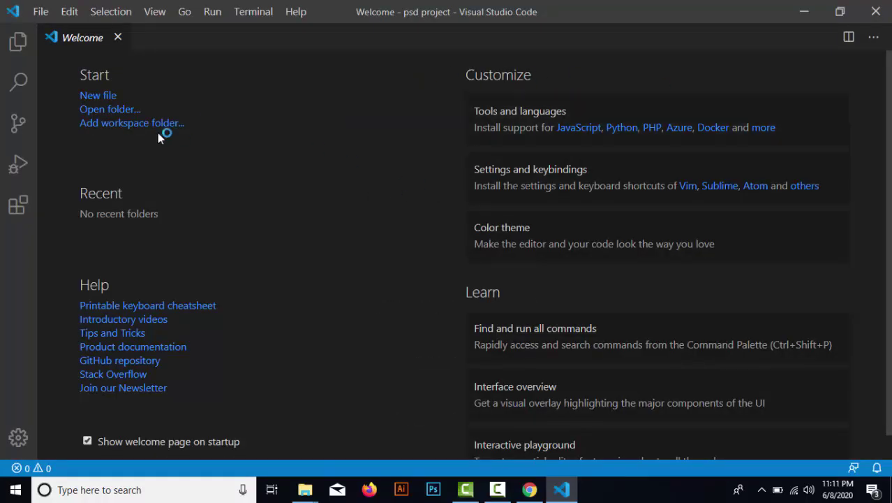
left_click(118, 37)
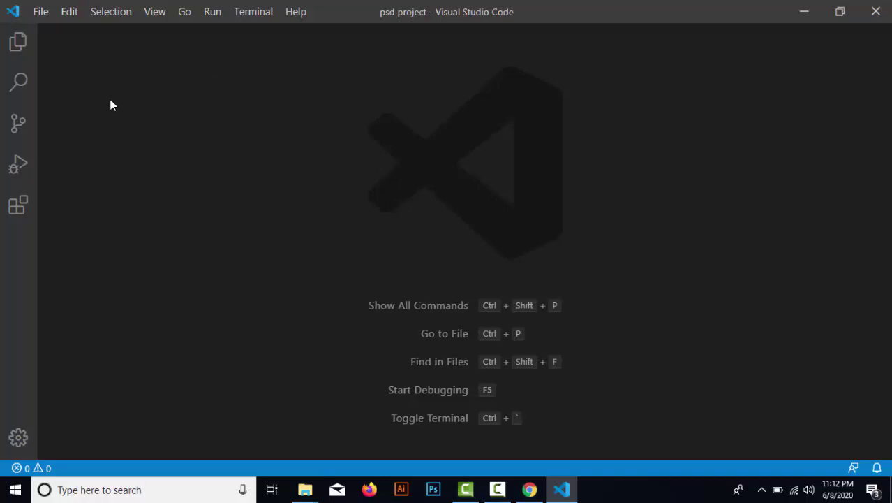
left_click(876, 11)
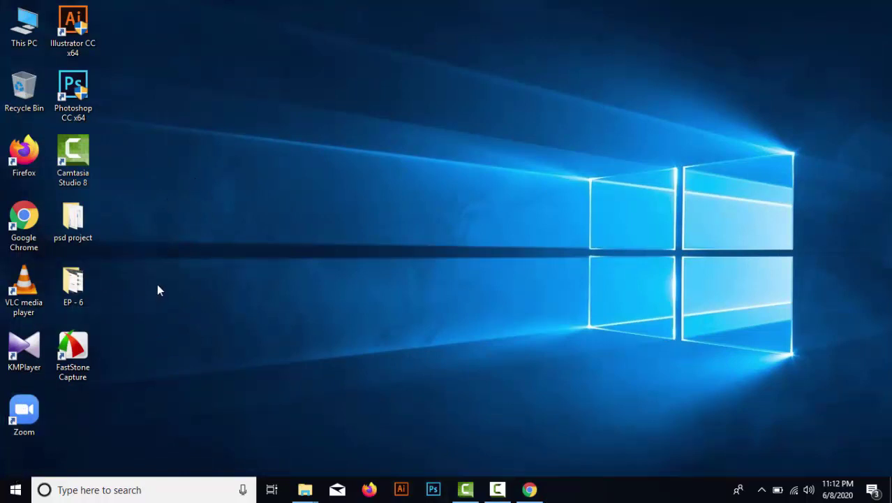
Refresh the desktop, switch to Chrome and return to the Google results for vs code download.
right_click(217, 213)
left_click(261, 221)
left_click(529, 488)
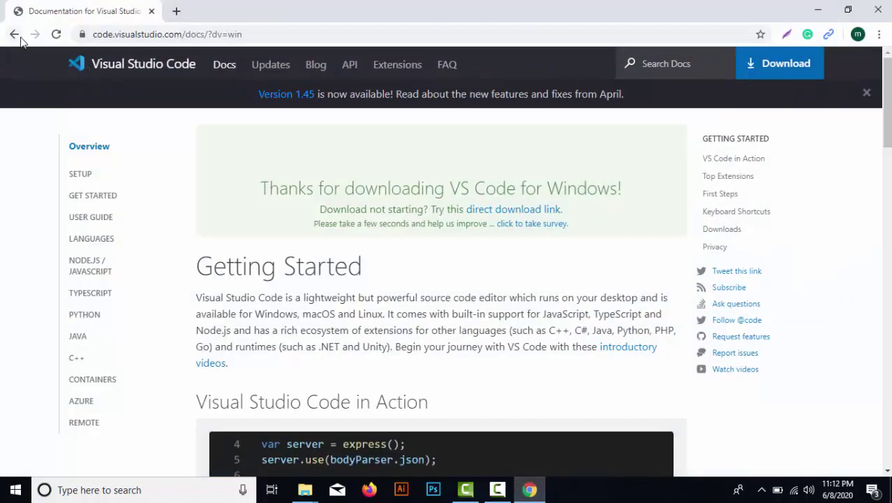
left_click(19, 39)
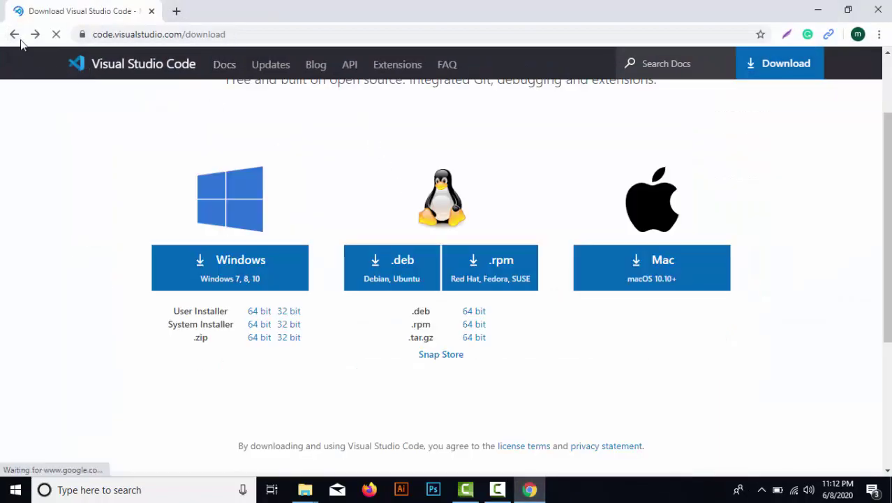
left_click(15, 35)
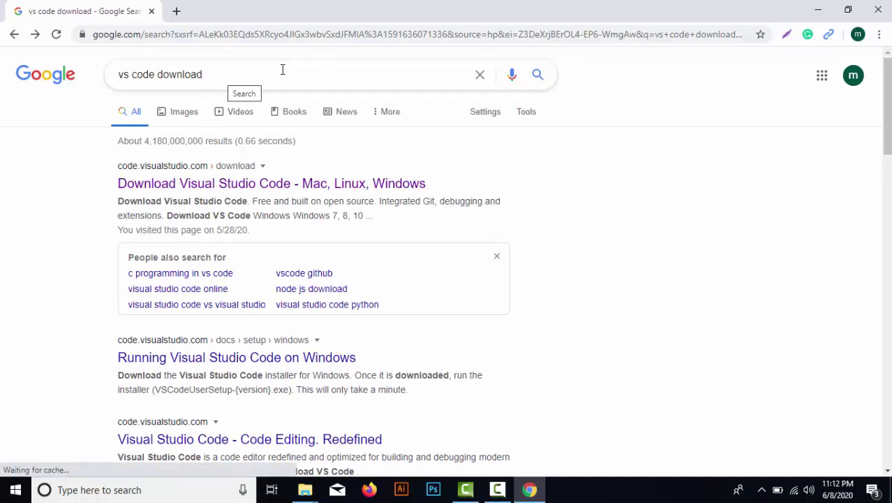
Replace the Google query with "pixie" and run the suggested search "pixie download".
left_click_drag(243, 75, 111, 82)
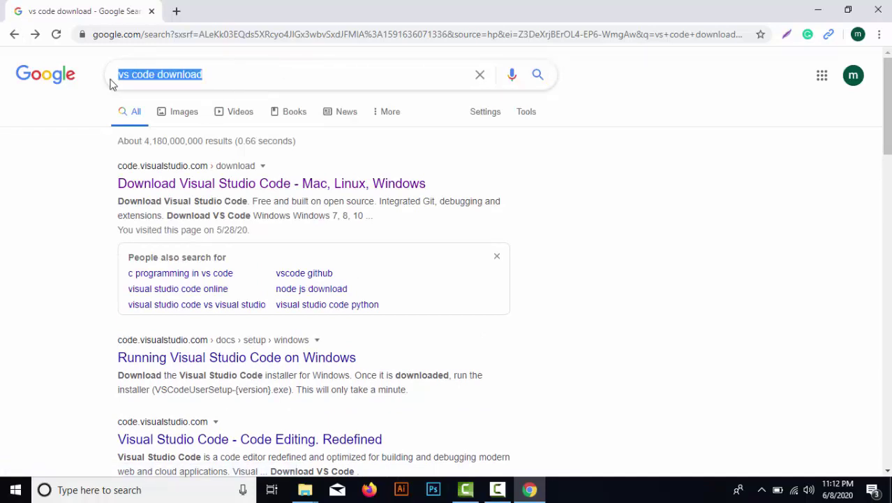
key("BackSpace")
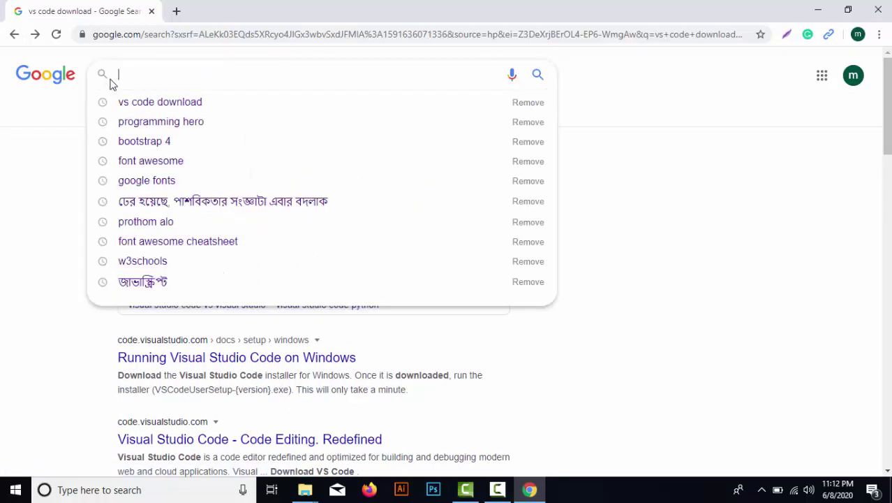
type("pix")
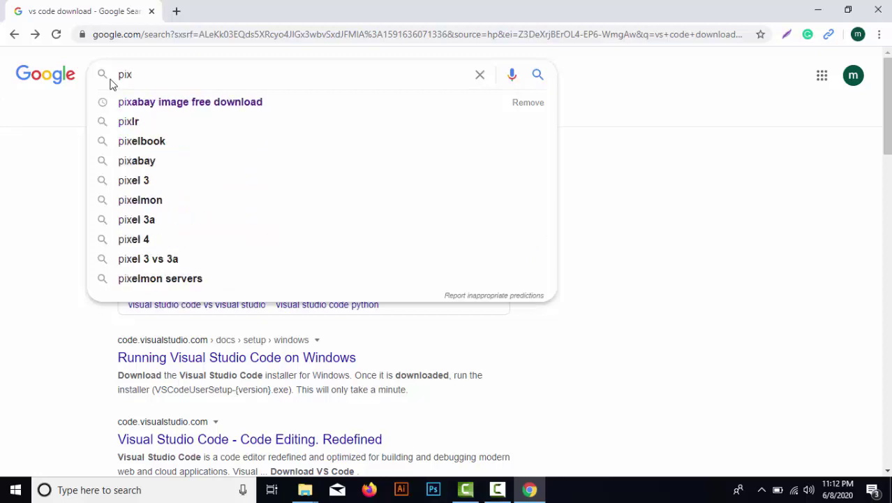
type("ie")
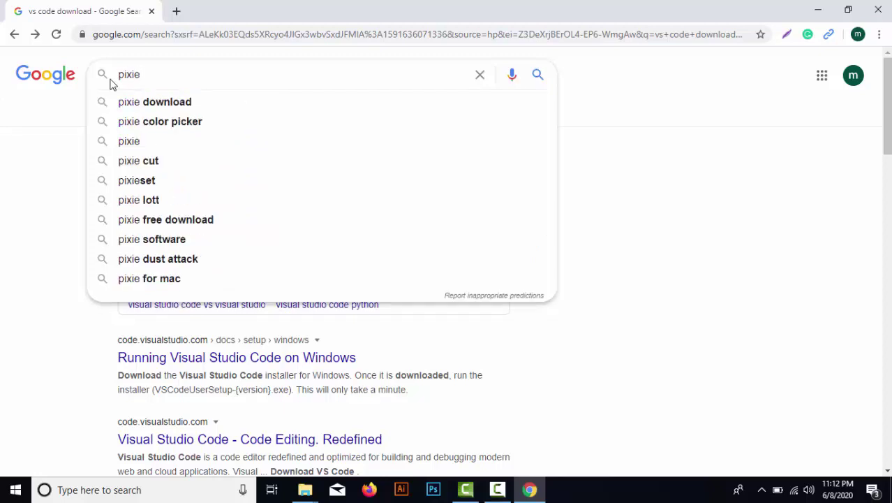
left_click(140, 101)
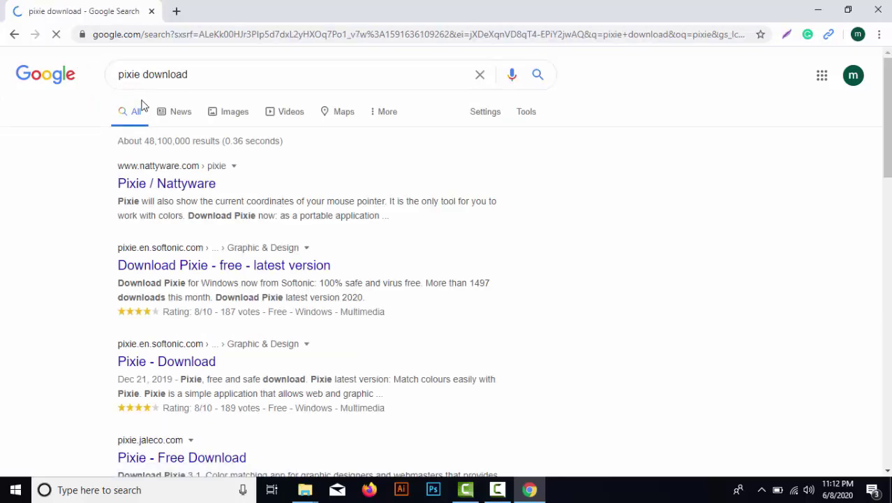
Open the Pixie / Nattyware result and download Pixie as a ZIP archive.
left_click(143, 191)
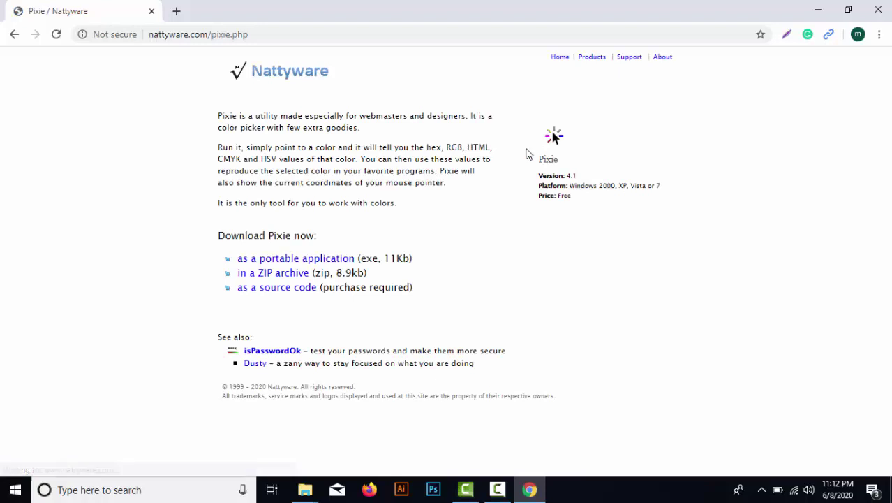
left_click(325, 261)
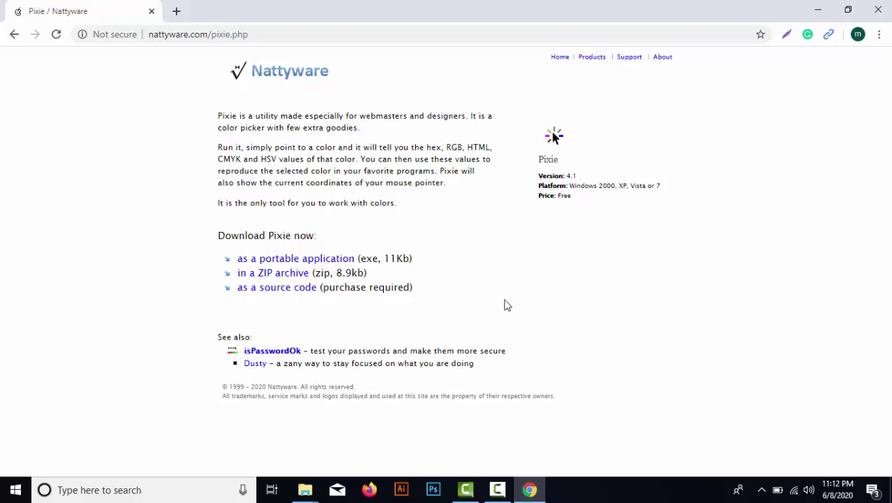
left_click(295, 279)
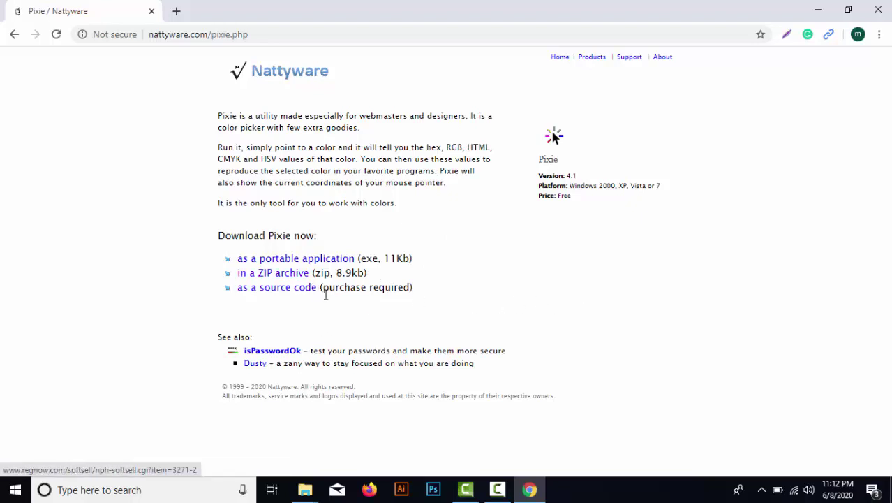
Shrink the Chrome window and move it aside, copy the downloaded pixie.zip onto the desktop, and minimize Chrome.
left_click(848, 9)
left_click_drag(375, 81, 609, 33)
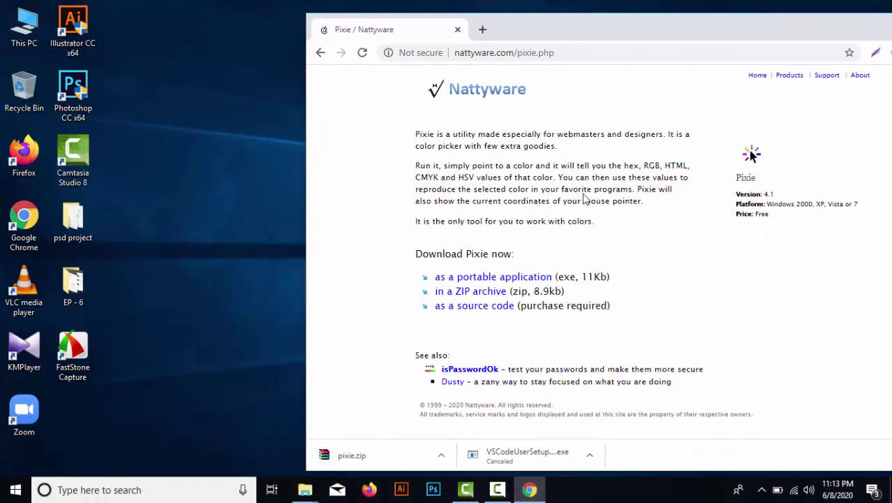
left_click_drag(554, 32, 599, 20)
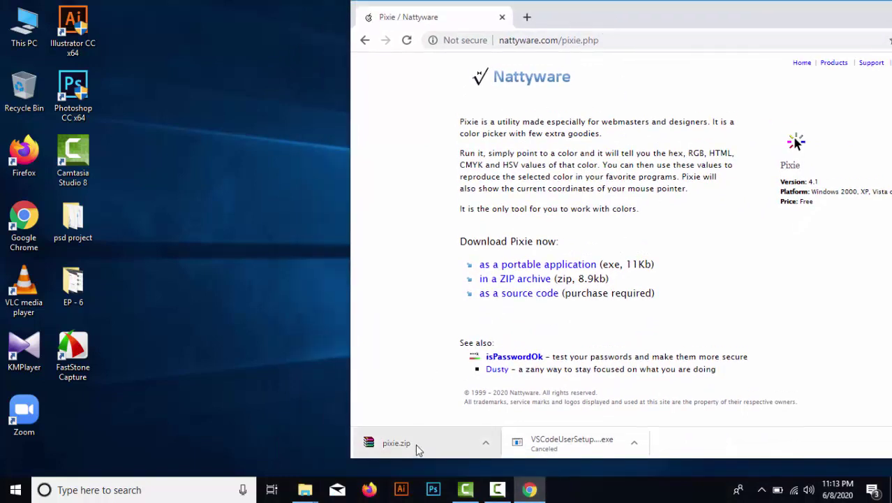
left_click_drag(413, 442, 116, 423)
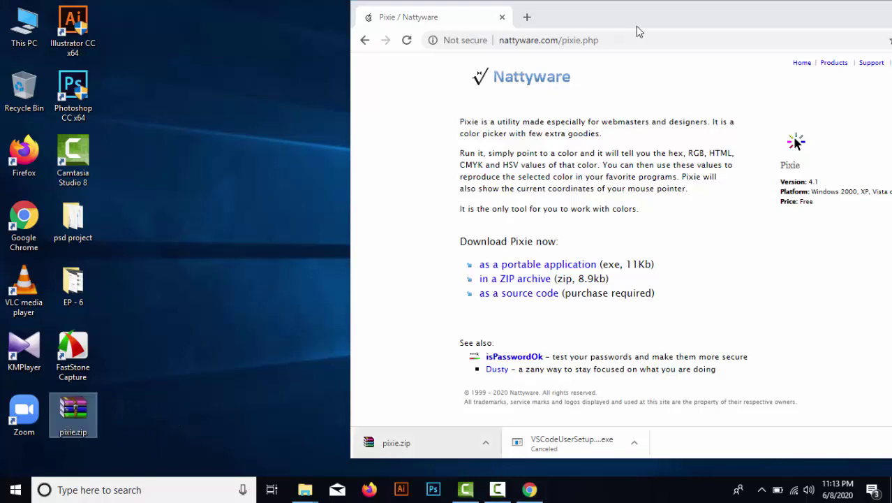
key("super+Down")
key("super+Down")
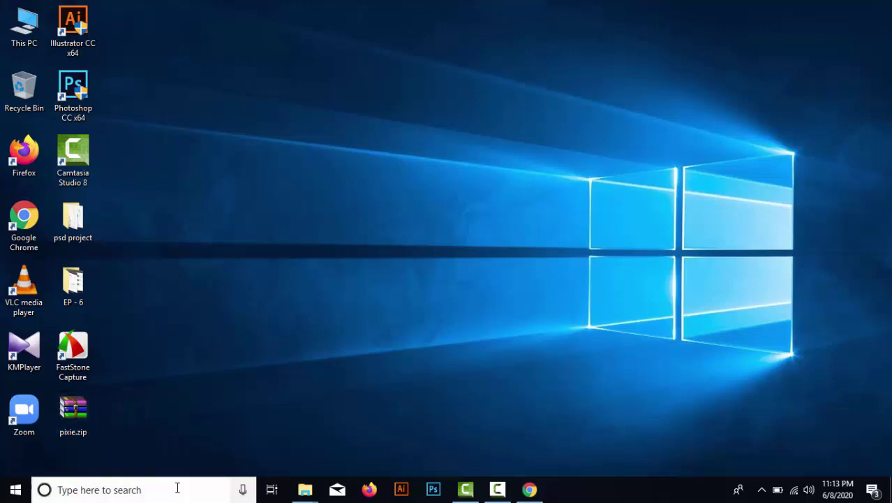
Open the Downloads folder in File Explorer, and return to the Google results for pixie download in a maximized Chrome window.
key("super+e")
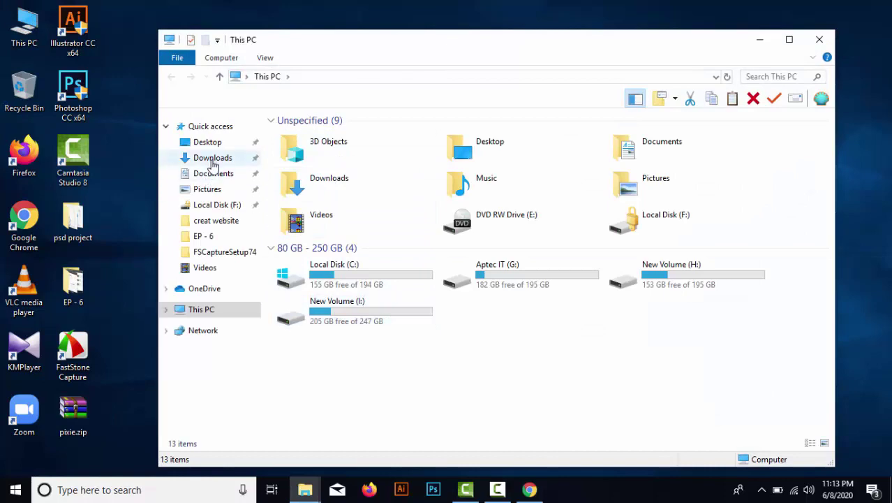
left_click(212, 160)
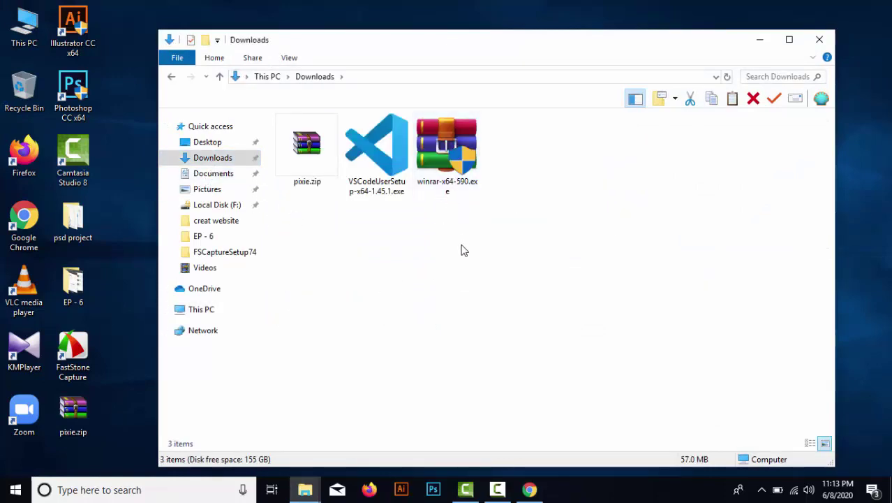
left_click(529, 490)
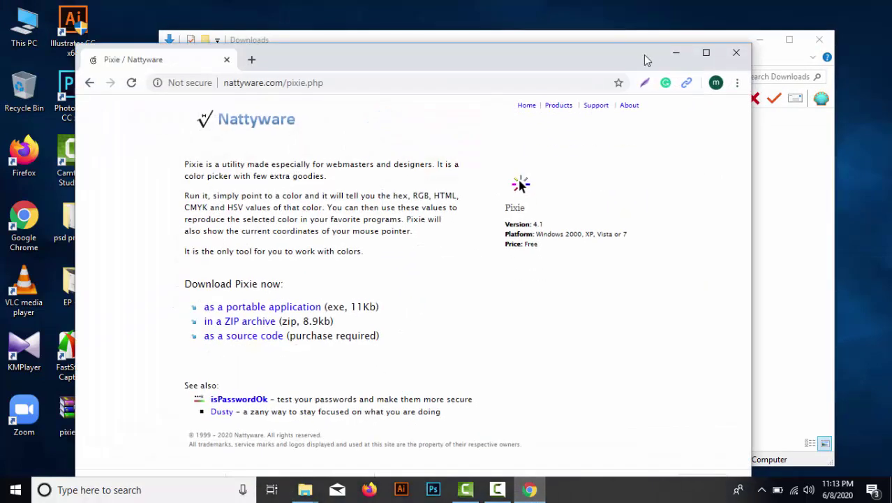
left_click(705, 56)
left_click(15, 35)
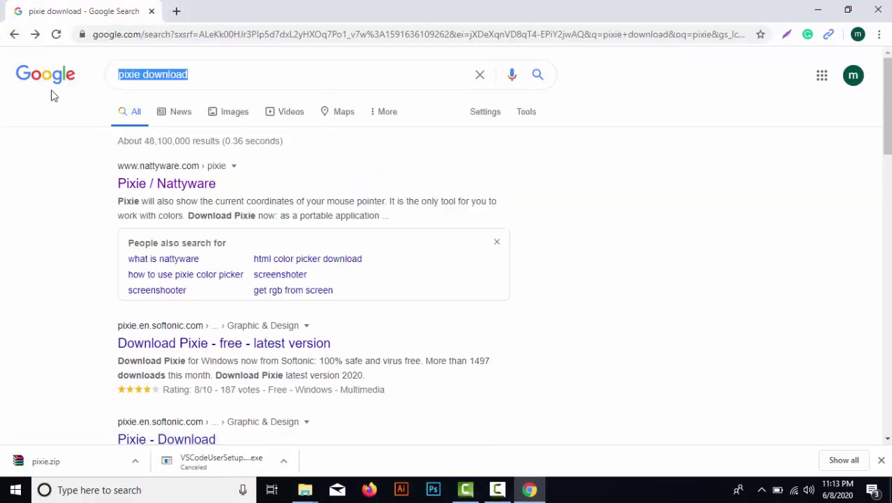
Search Google for "winrar download", open the official WinRAR download result from win-rar.com, and close Chrome.
key("BackSpace")
type("win")
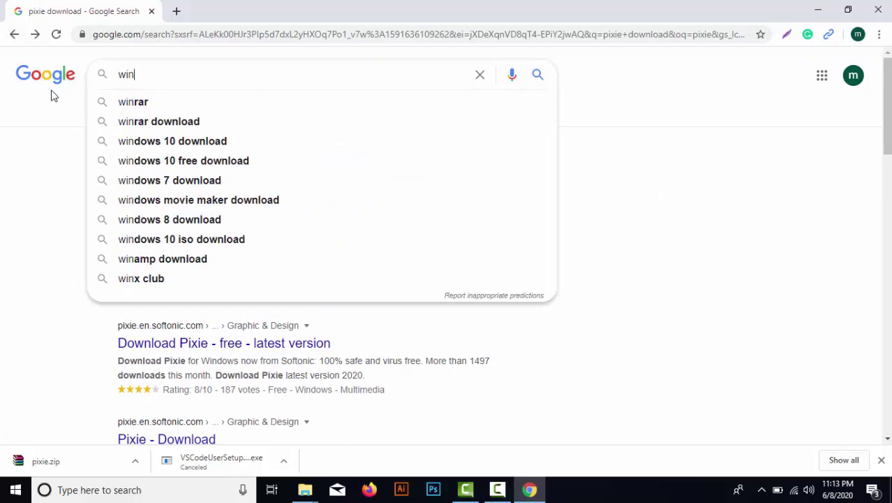
left_click(143, 121)
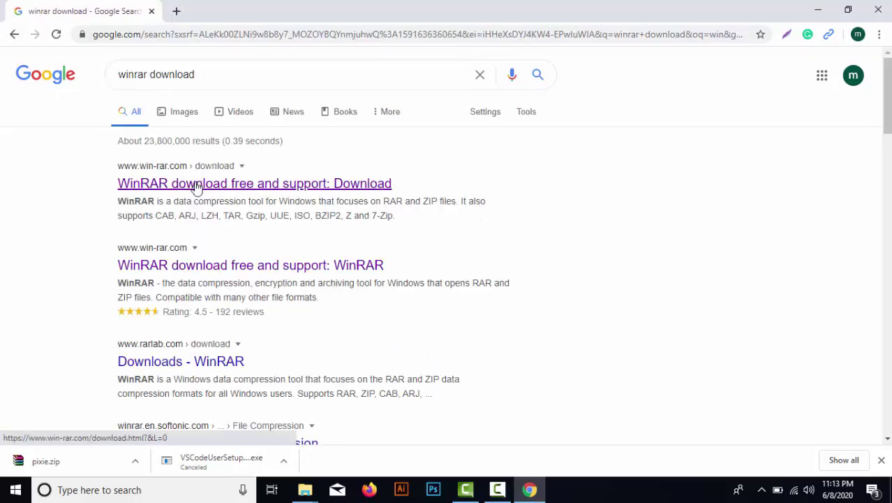
left_click(198, 185)
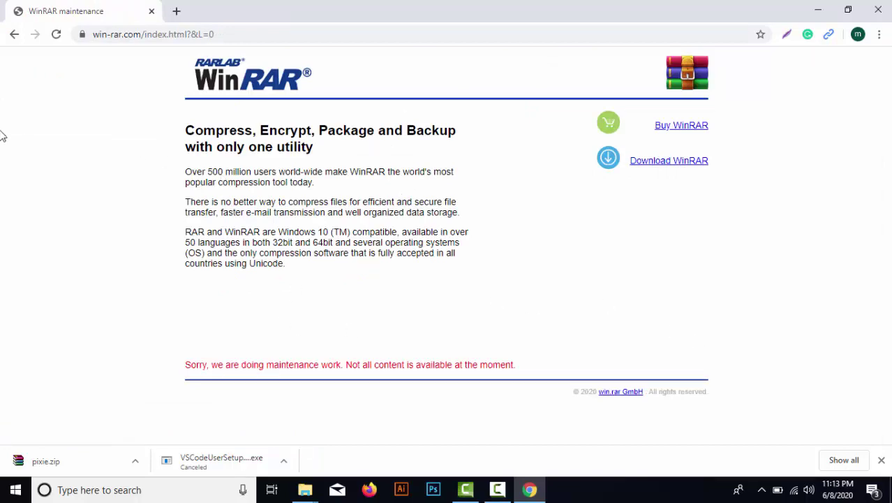
left_click(877, 11)
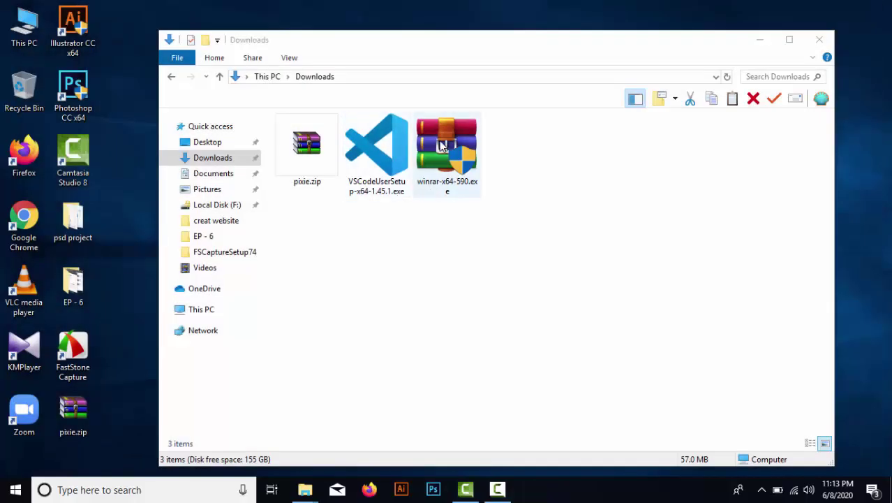
Run winrar-x64-590.exe from the Downloads folder and start installing WinRAR 5.90 to C:\Program Files\WinRAR.
left_click(432, 190)
left_click(548, 239)
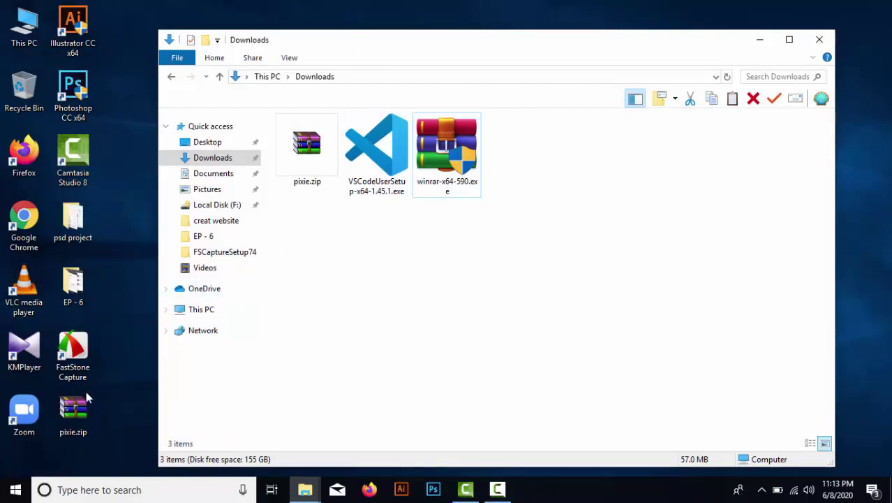
left_click(437, 183)
left_click(504, 181)
left_click(447, 164)
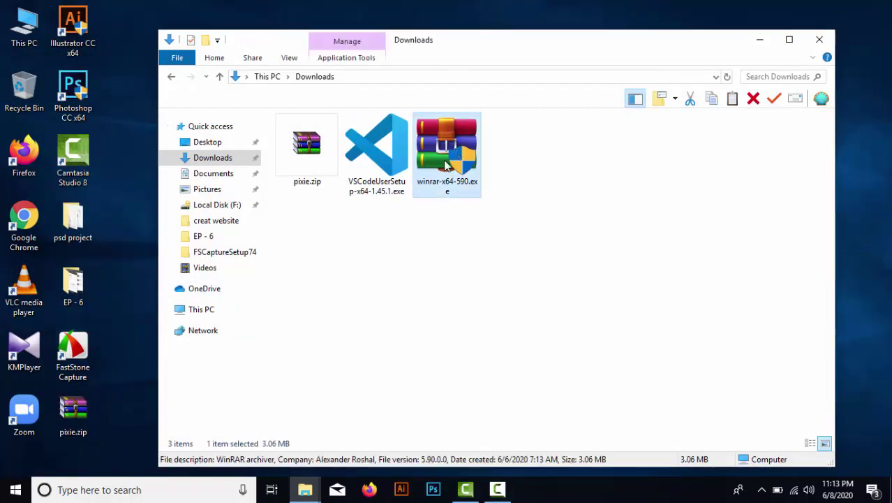
double_click(447, 164)
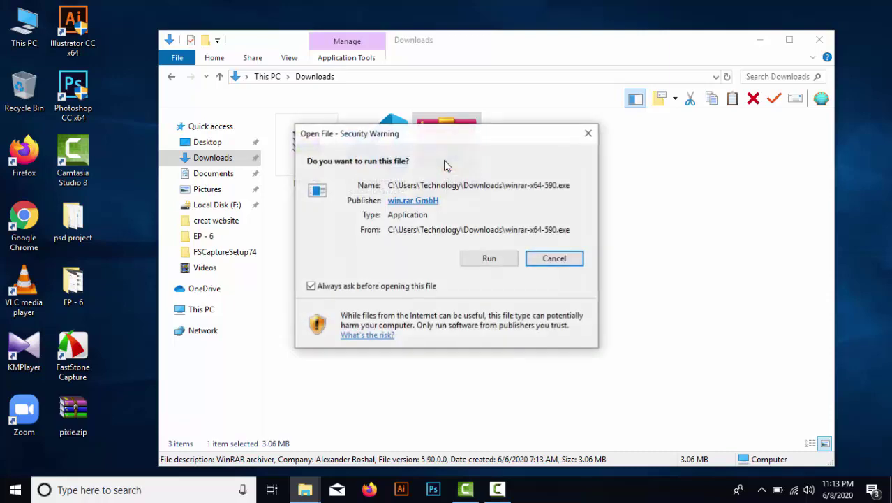
left_click(484, 261)
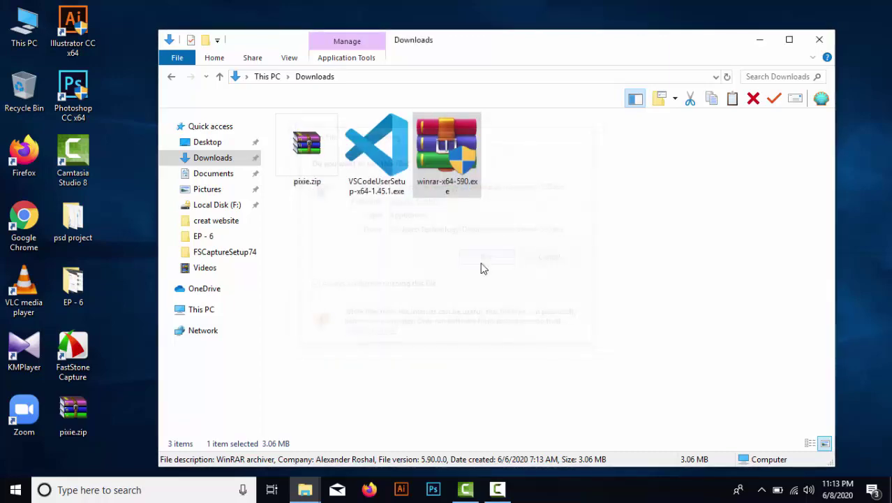
left_click(482, 262)
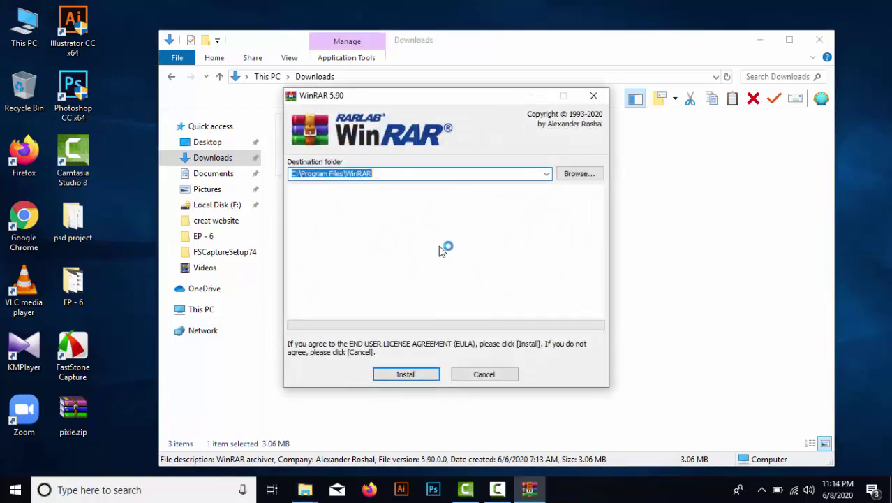
left_click(406, 375)
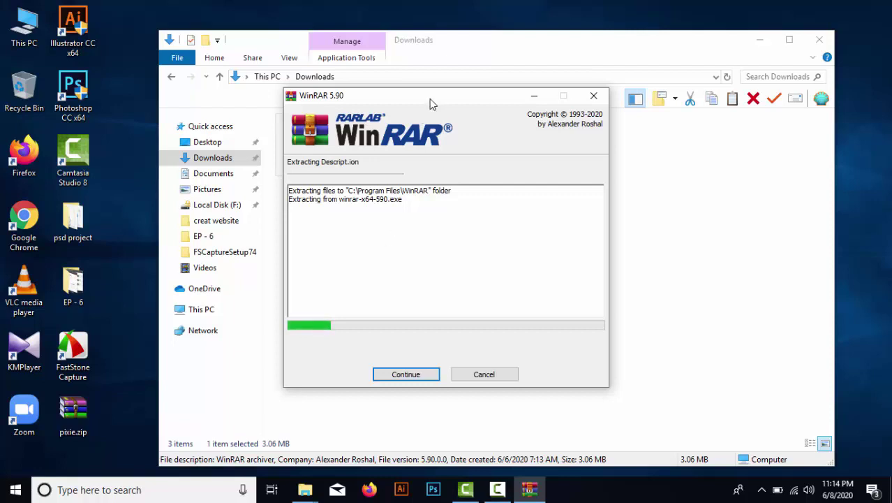
Cancel the WinRAR 5.90 installation and close the Downloads folder.
left_click_drag(430, 99, 472, 121)
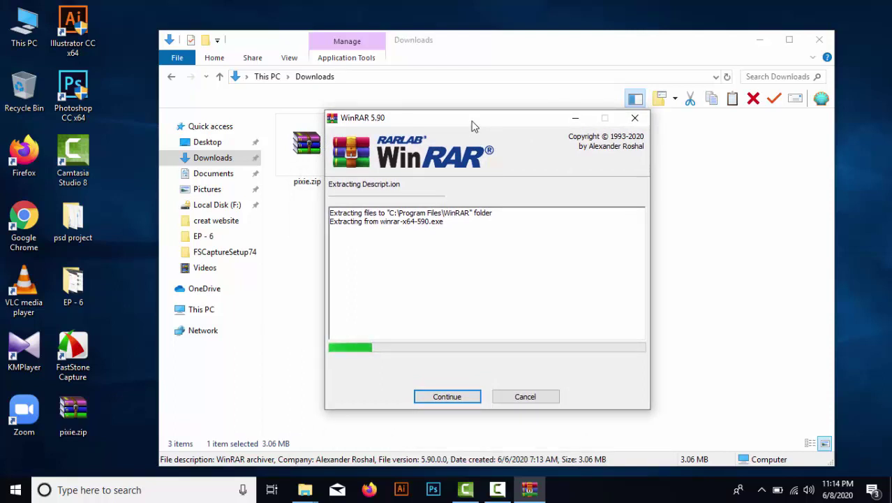
mouse_move(471, 126)
left_mouse_down()
mouse_move(516, 150)
mouse_move(581, 137)
mouse_move(477, 142)
left_mouse_up()
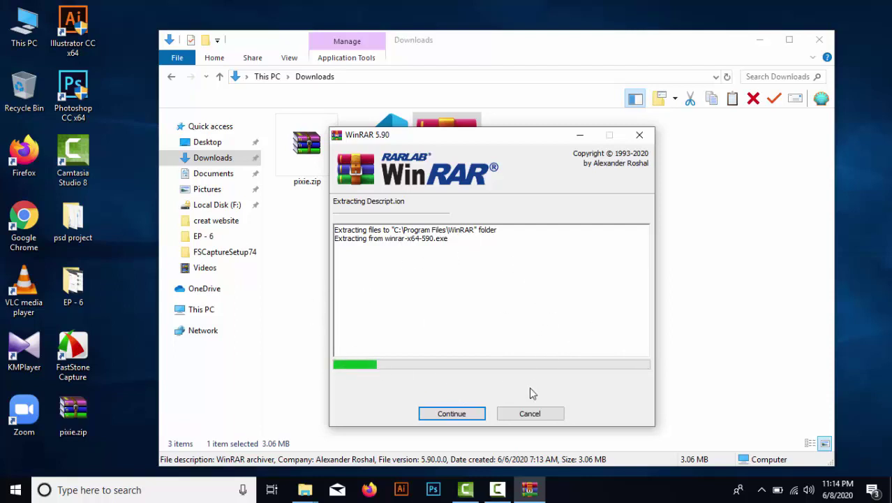
left_click(530, 416)
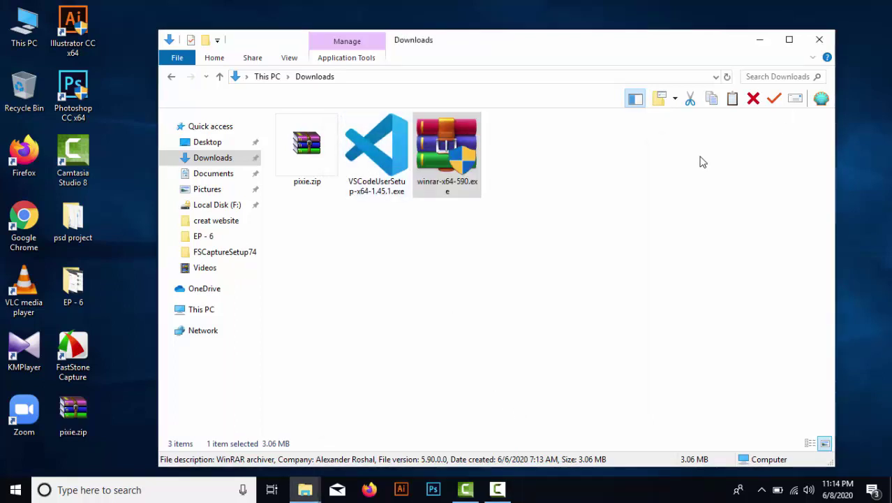
left_click(660, 178)
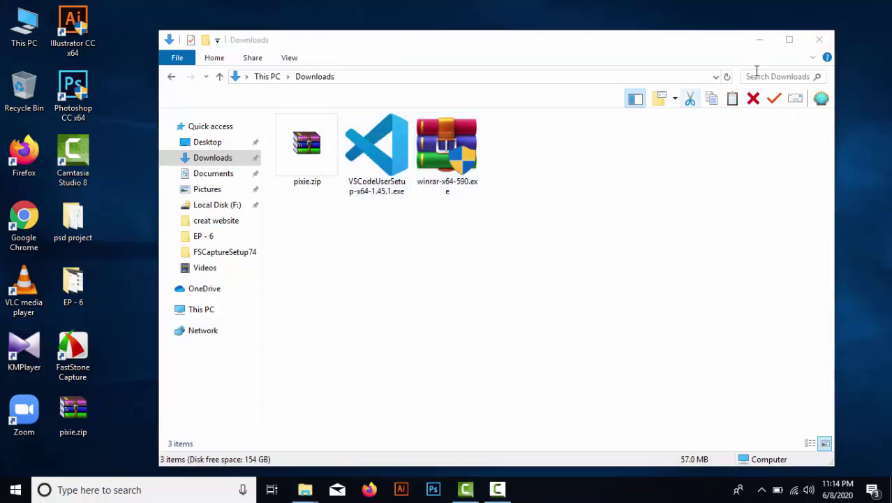
left_click(819, 39)
left_click(93, 422)
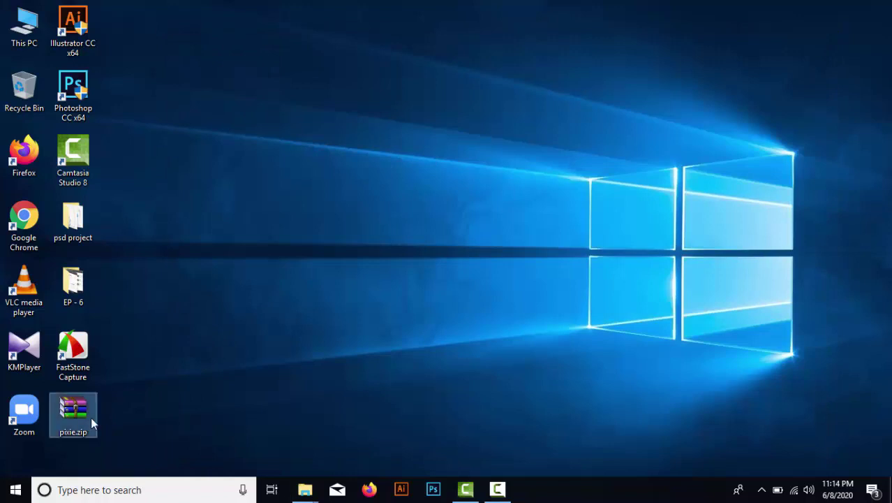
left_click_drag(209, 407, 69, 414)
left_click(201, 377)
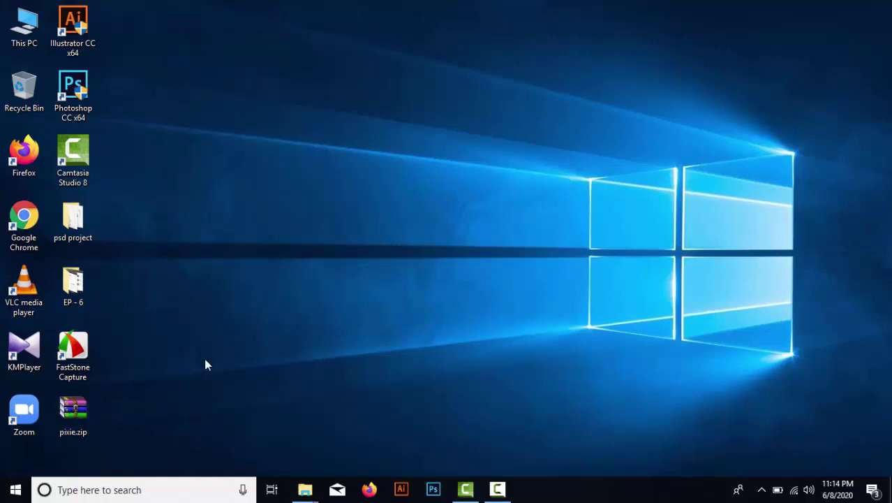
left_click(77, 407)
left_click(146, 400)
left_click(77, 404)
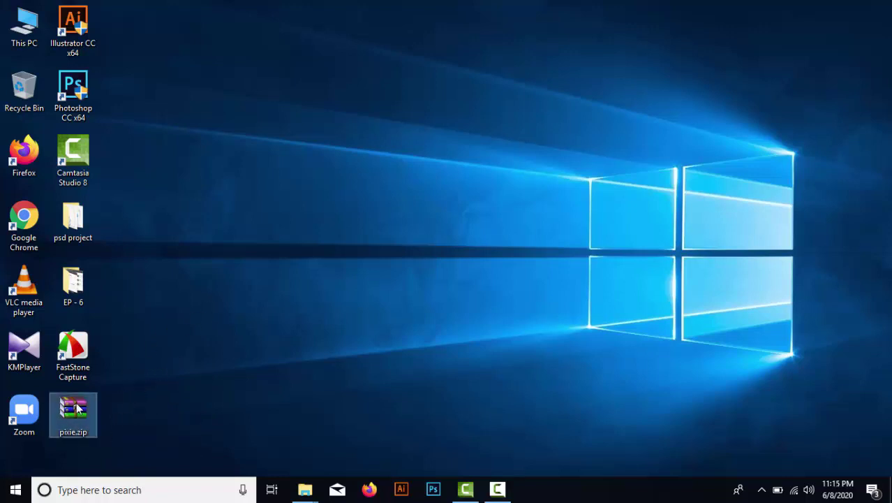
right_click(77, 405)
left_click(353, 366)
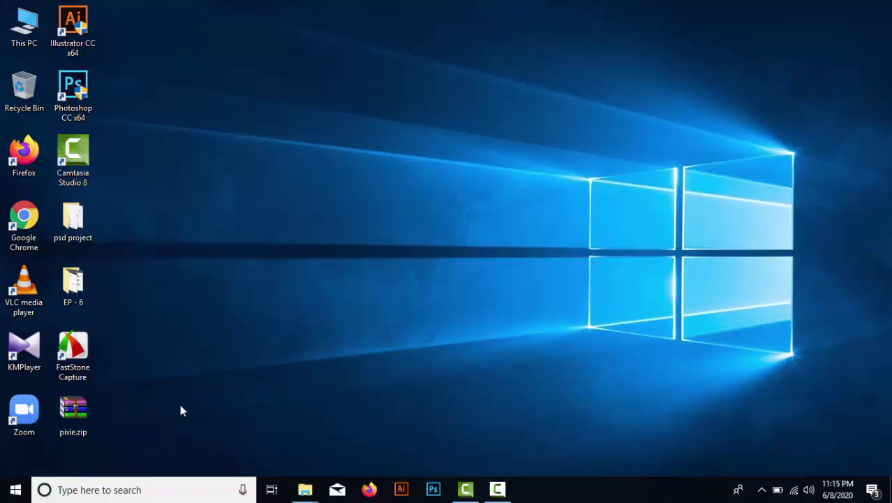
Extract pixie.zip on the desktop into a folder named pixie, using the Extract files command.
left_click_drag(185, 405, 77, 415)
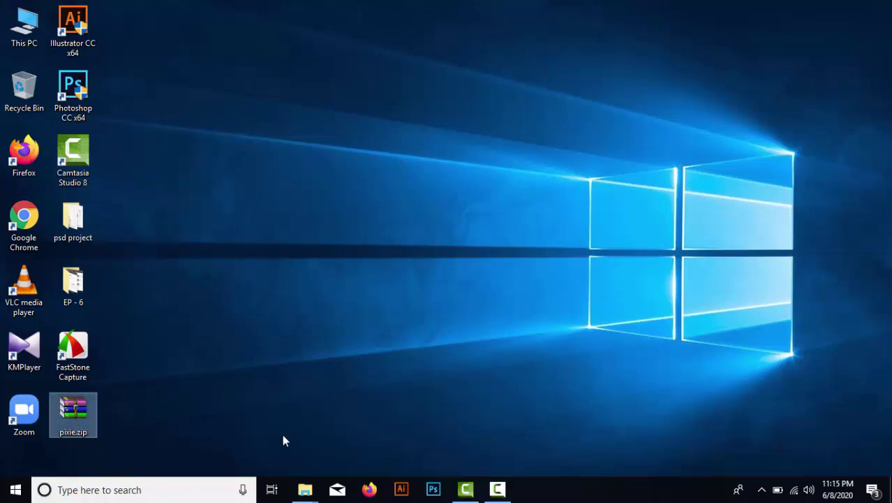
right_click(76, 411)
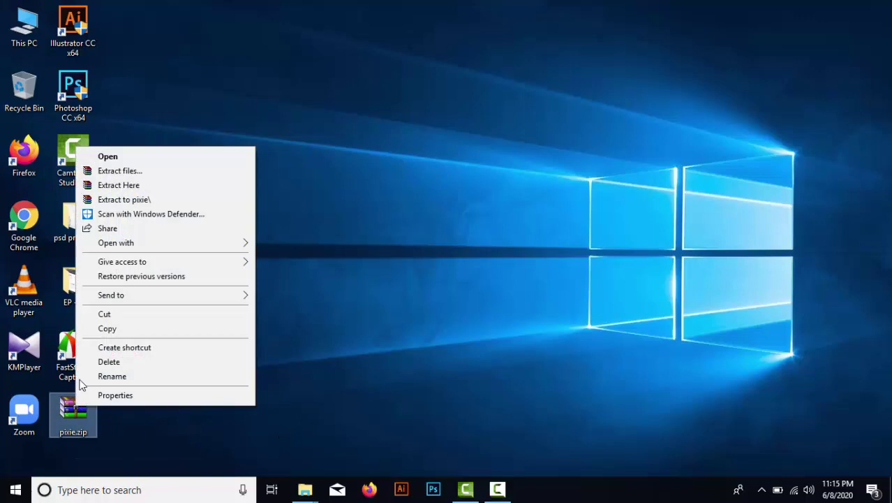
left_click(131, 174)
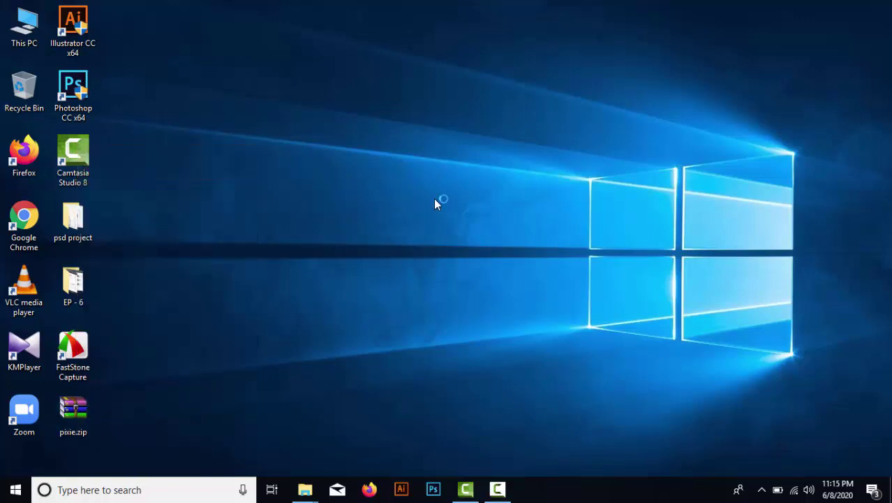
left_click(473, 392)
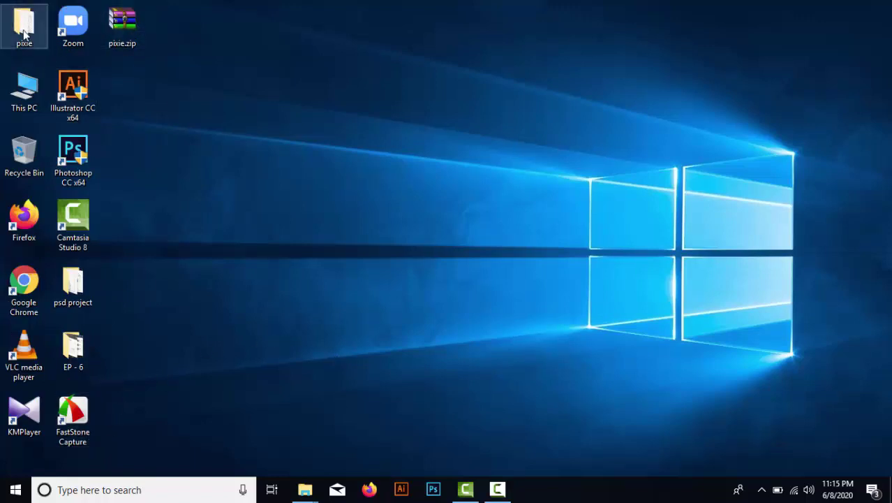
Turn off auto arrange for the desktop icons and move the pixie folder and pixie.zip to the middle of the desktop.
right_click(294, 80)
mouse_move(384, 88)
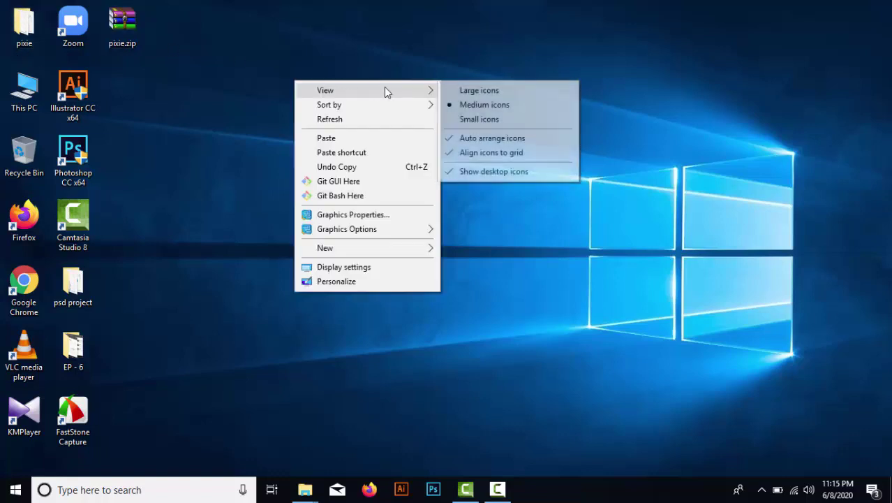
left_click(489, 138)
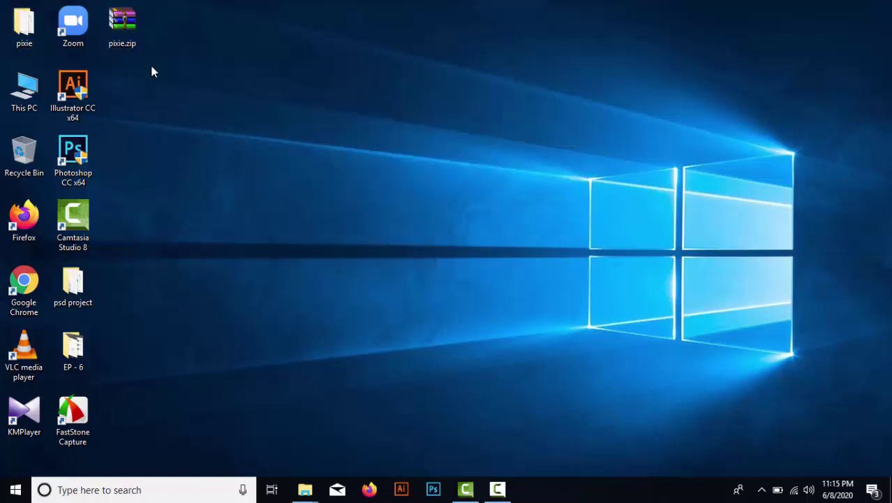
left_click(122, 26)
left_click_drag(25, 26, 466, 155)
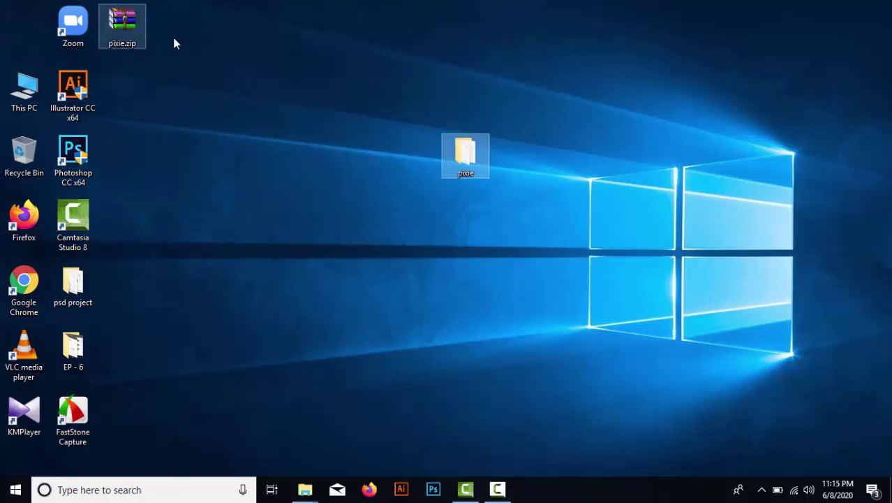
right_click(196, 38)
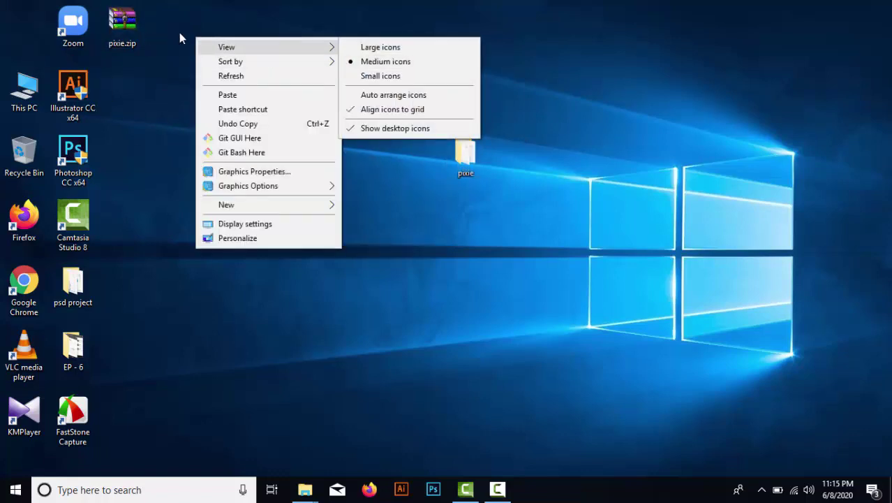
left_click(180, 32)
left_click_drag(130, 25, 423, 216)
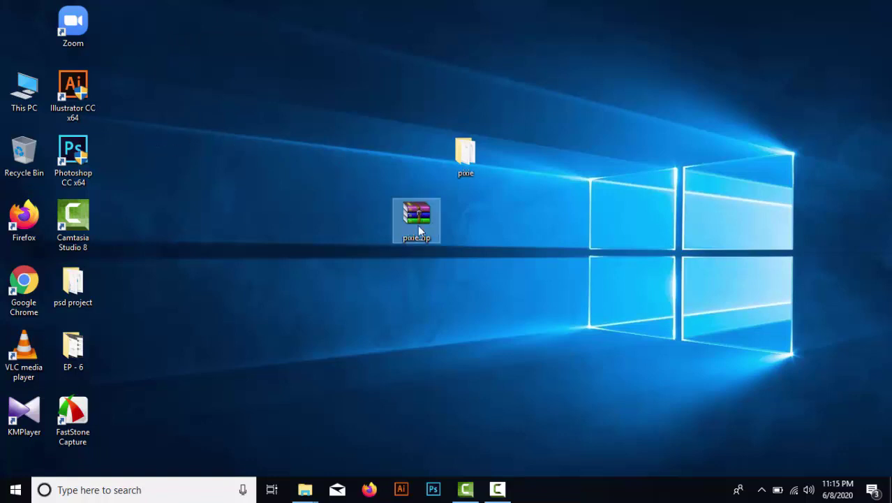
left_click(498, 207)
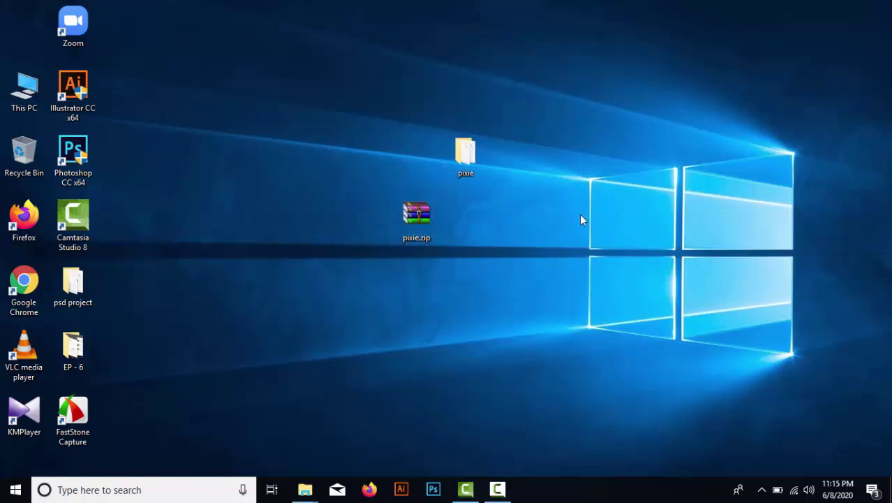
Permanently delete pixie.zip from the desktop.
left_click_drag(580, 220, 416, 221)
right_click(416, 220)
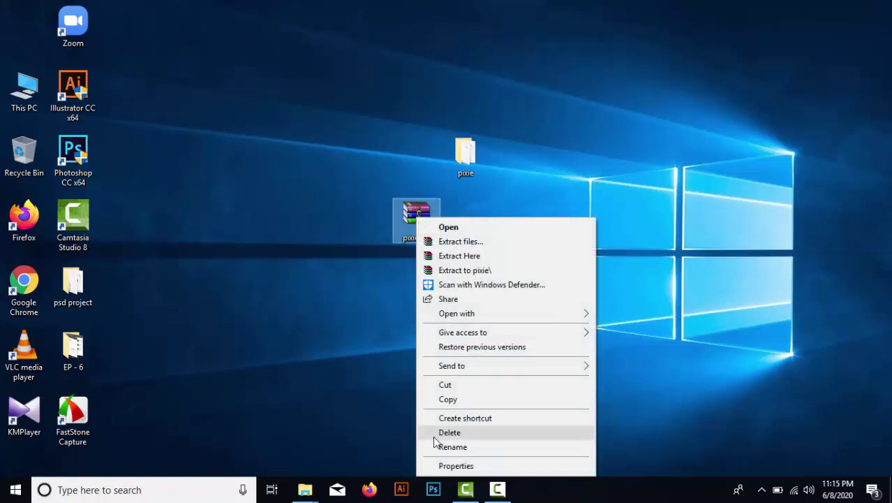
left_click(452, 433)
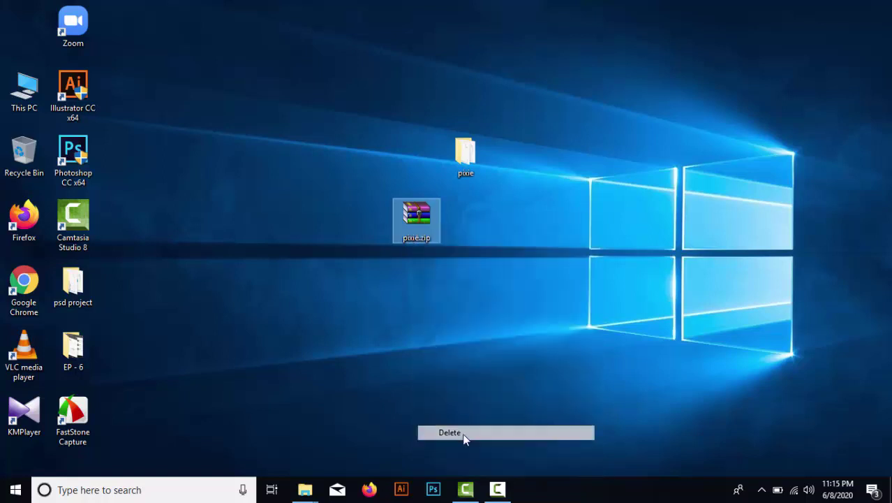
right_click(38, 159)
left_click(83, 179)
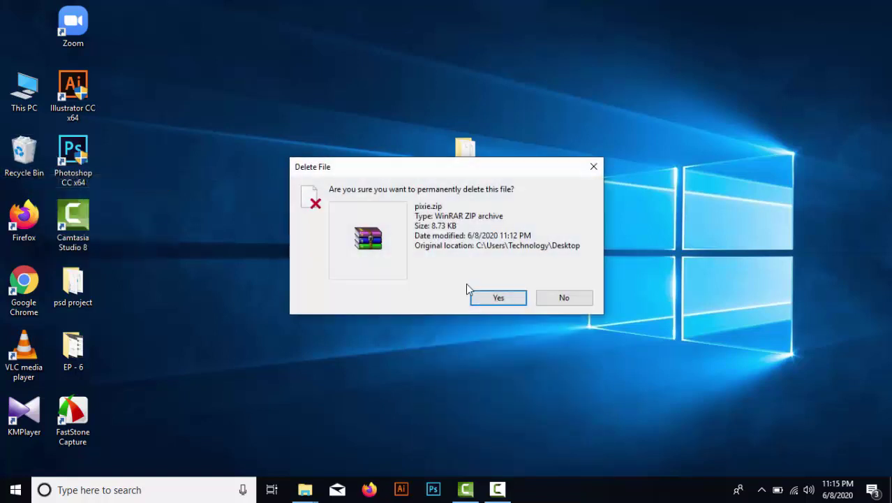
left_click(497, 298)
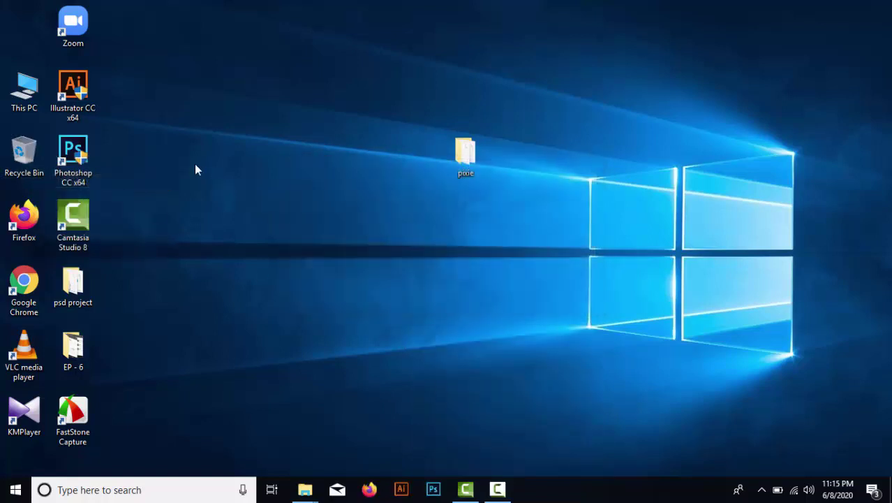
Run pixie.exe from the extracted pixie folder to try the color picker, and close the picker again.
double_click(474, 146)
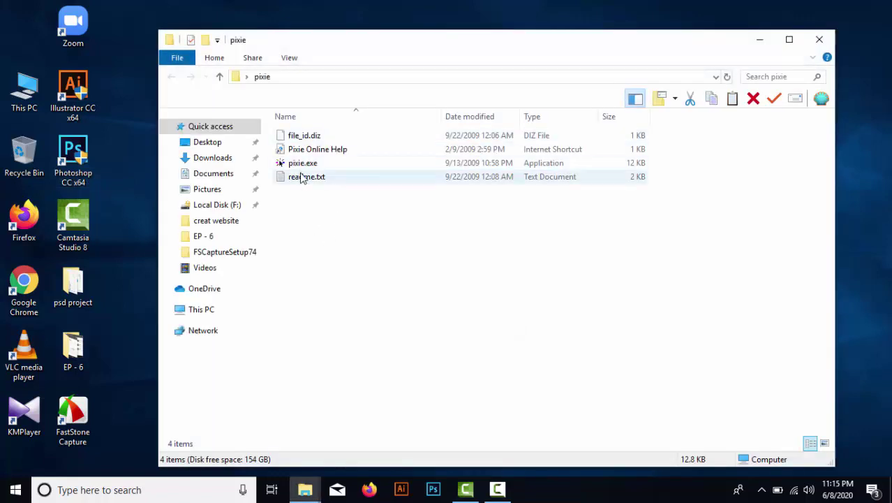
double_click(301, 166)
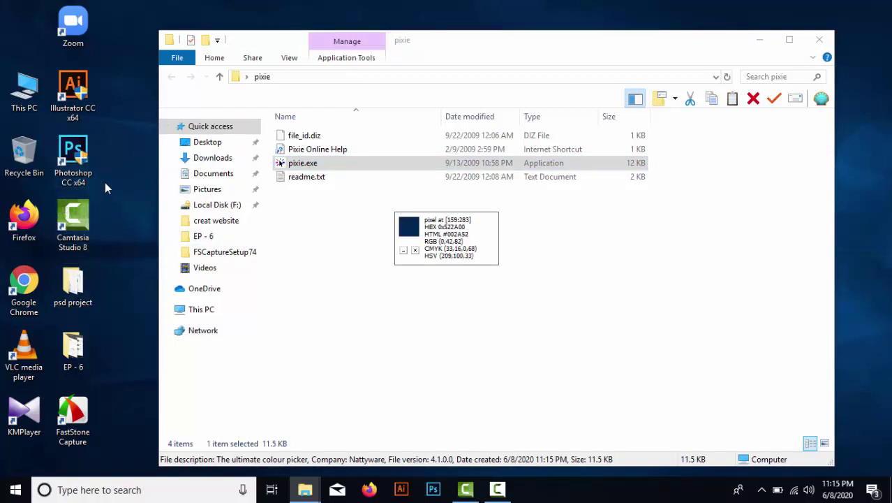
left_click(414, 253)
Pin pixie.exe to the taskbar and close the pixie folder window.
right_click(312, 167)
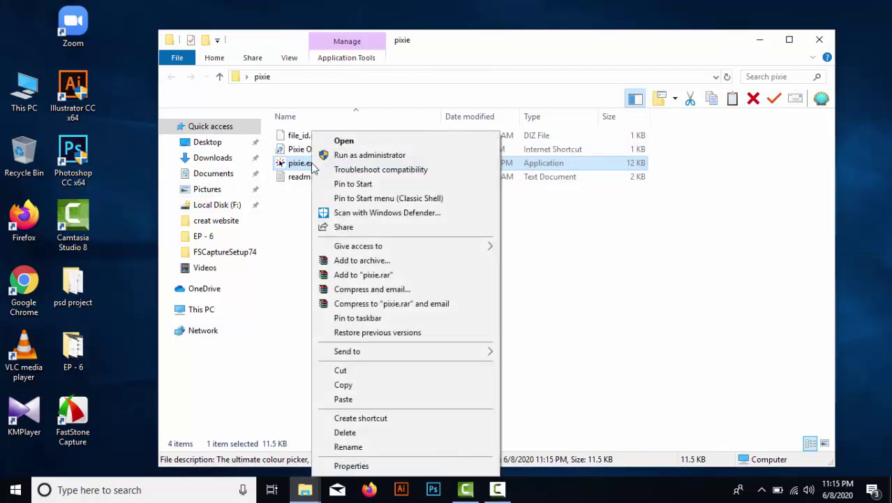
left_click(354, 320)
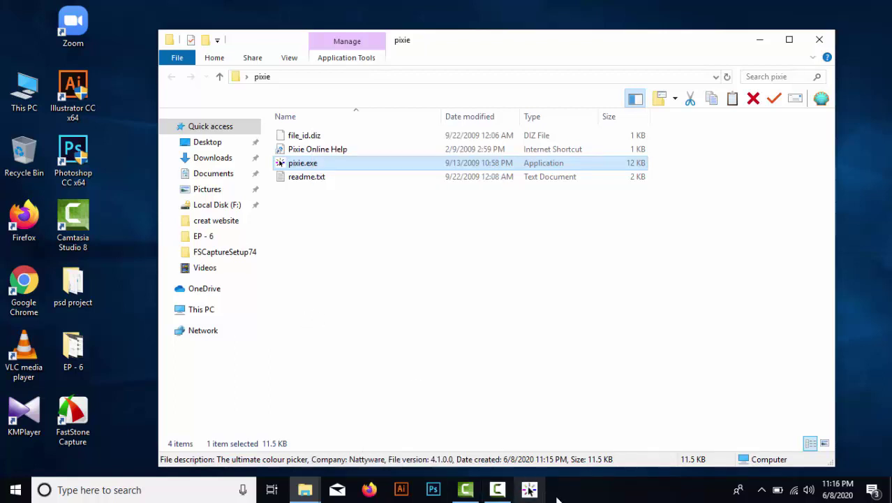
left_click(820, 39)
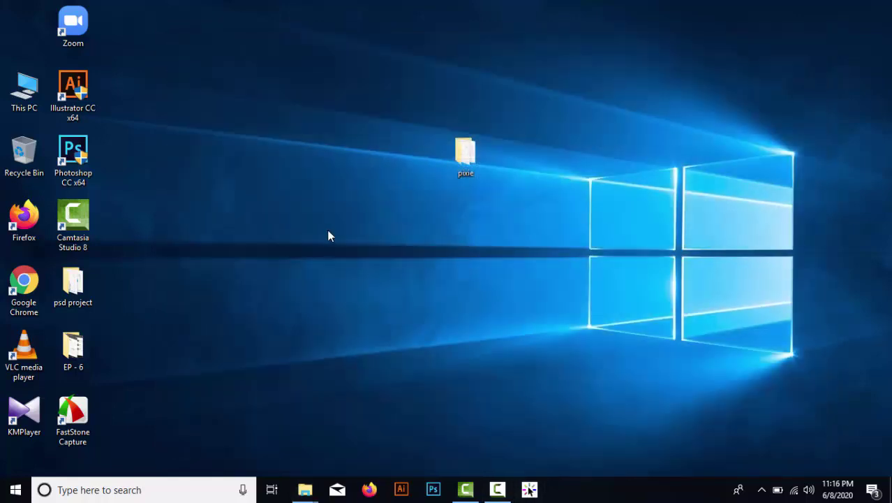
Move the pixie folder from the desktop to the New Volume (H:) drive and close the This PC window.
right_click(472, 169)
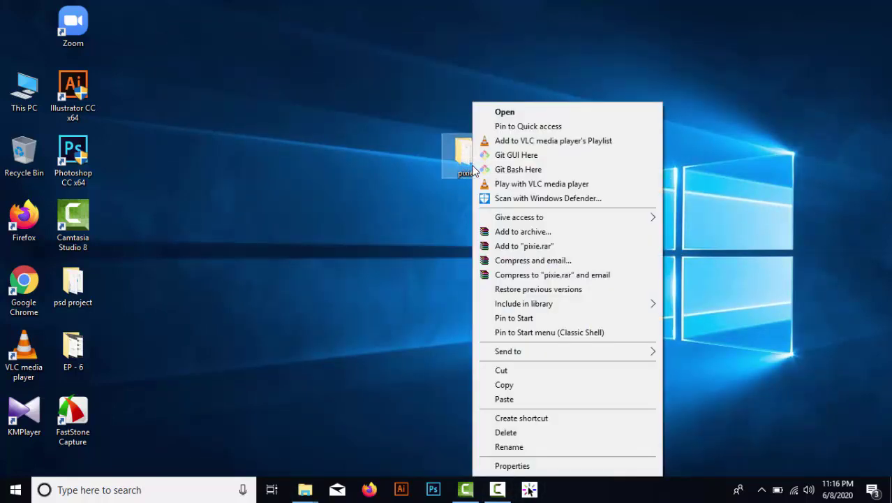
left_click(516, 371)
double_click(24, 90)
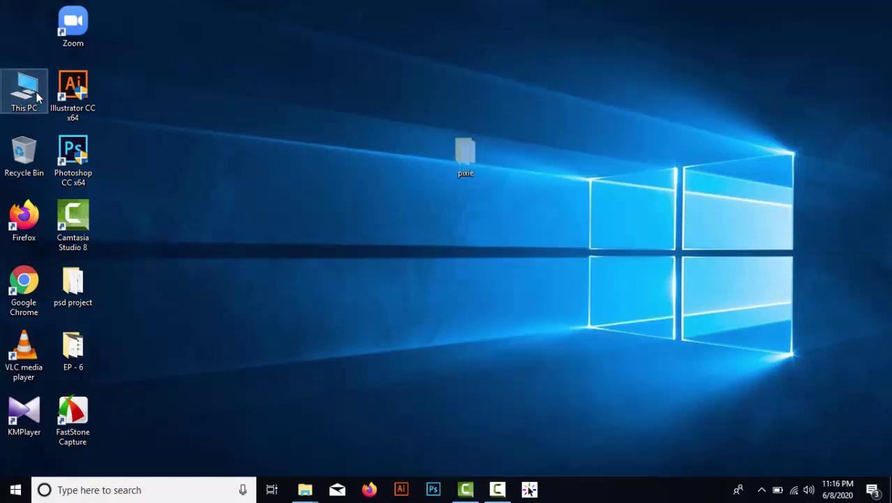
right_click(643, 273)
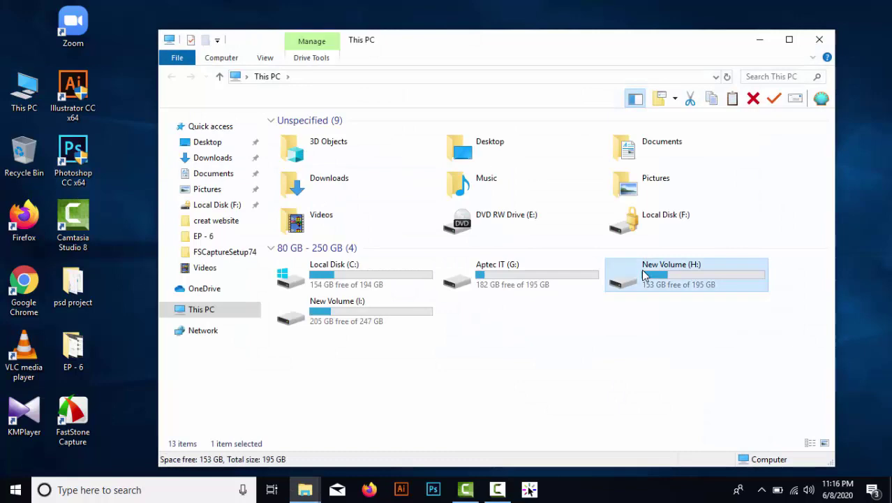
left_click(675, 413)
left_click(819, 41)
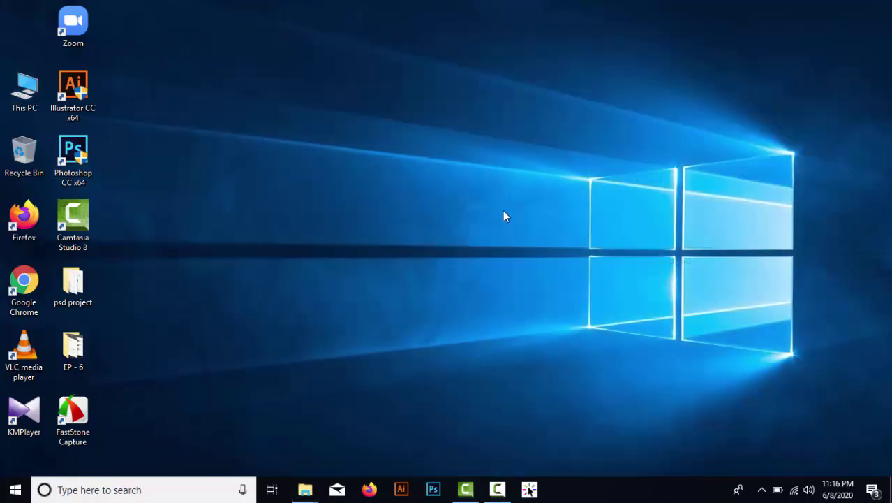
Turn on auto arrange for the desktop icons.
right_click(193, 153)
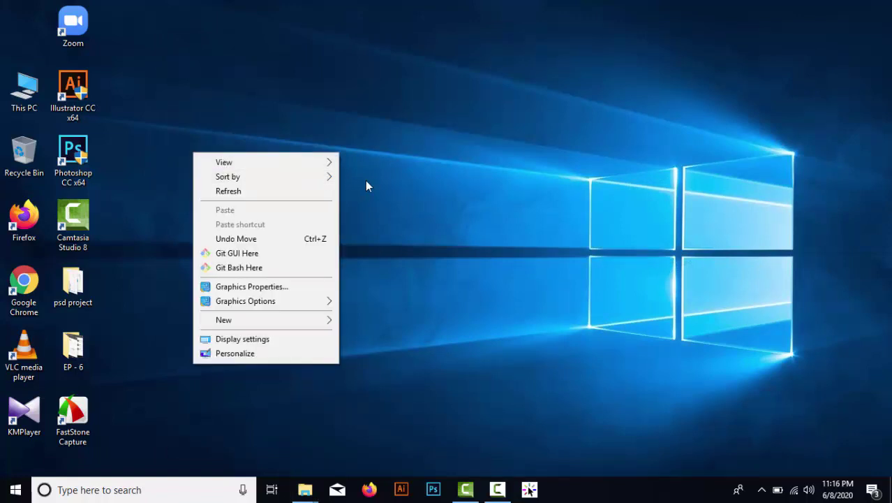
mouse_move(314, 168)
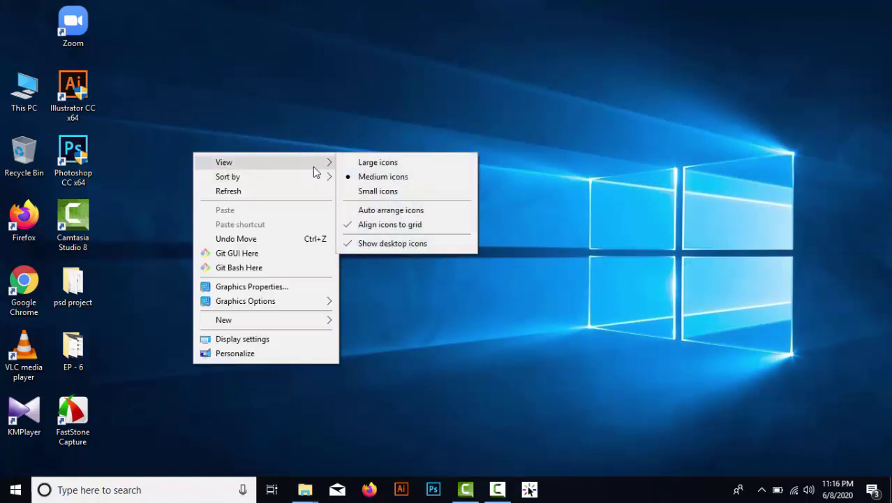
left_click(363, 210)
Try the pinned Pixie color picker by minimizing it to the notification area and restoring it, and close the picker again.
left_click(529, 489)
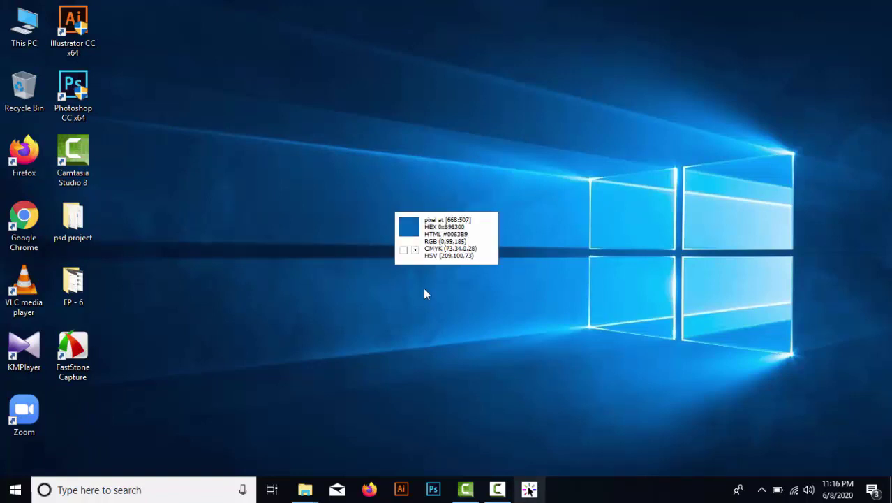
left_click(403, 250)
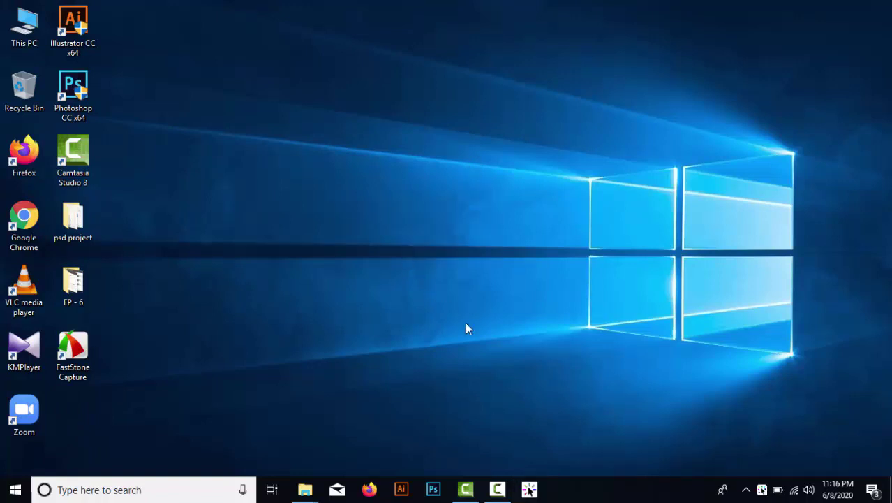
double_click(762, 489)
left_click_drag(462, 255, 836, 454)
left_click(816, 464)
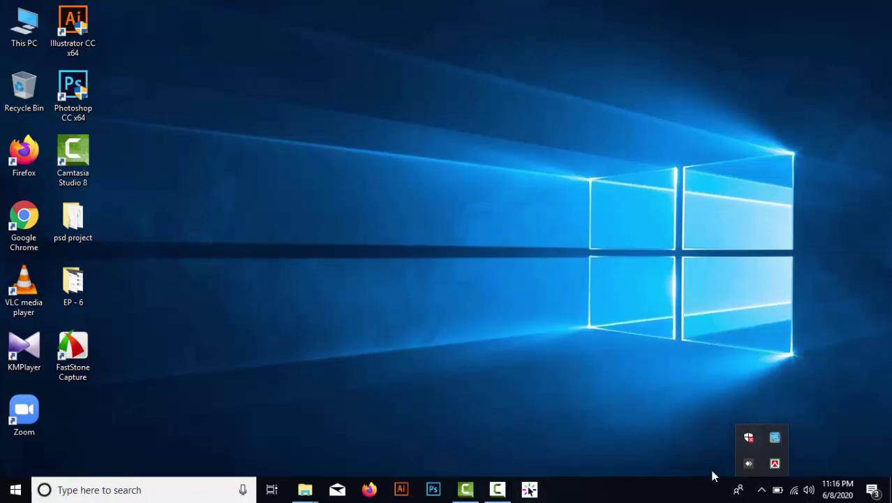
left_click(762, 490)
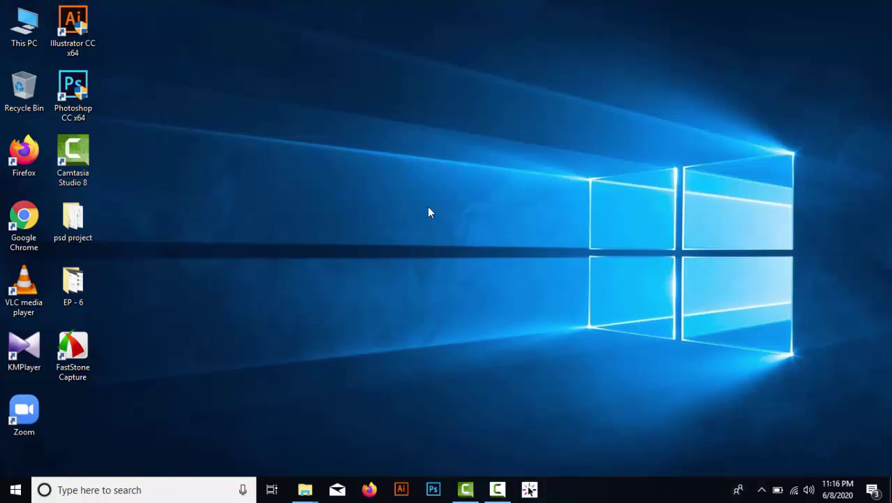
right_click(354, 113)
left_click(418, 150)
left_click(762, 490)
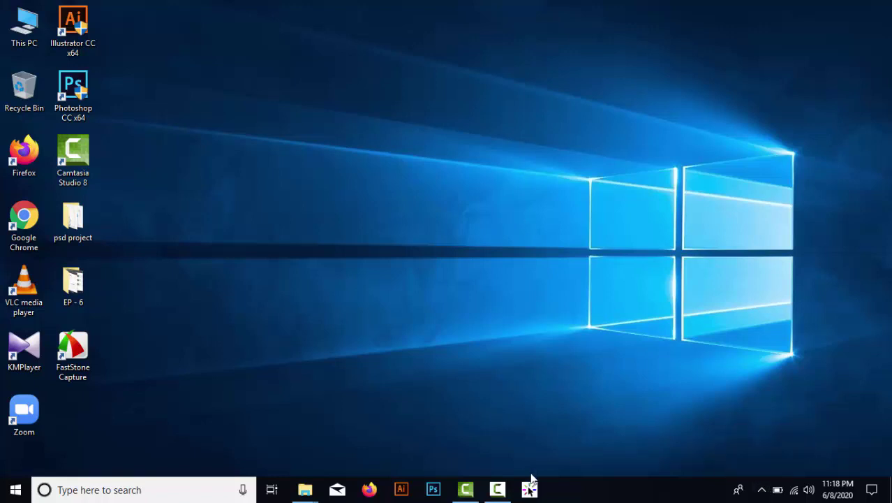